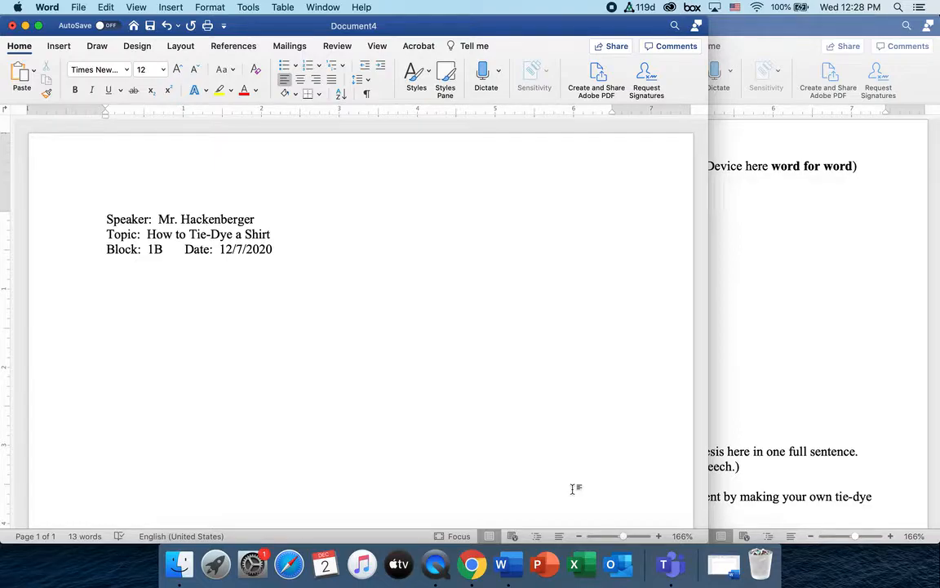
Bring the Demo Performance Brief Packet Fall2020 forward and scroll briefly through its opening
click(856, 371)
scroll(730, 285, down, 5)
scroll(730, 285, up, 5)
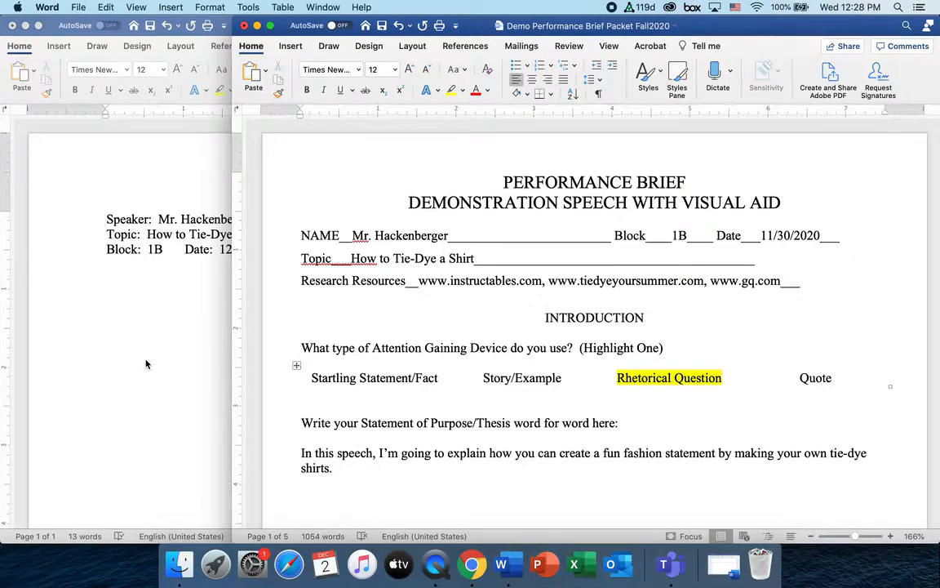
Return to Document4 and review its Speaker, Topic, Block and Date header lines one by one
click(191, 364)
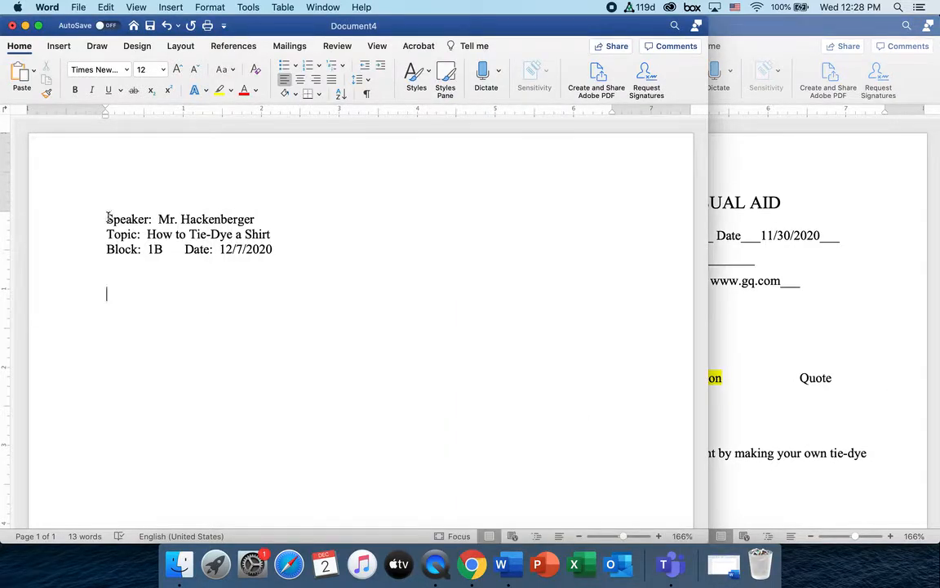
drag(108, 218, 260, 219)
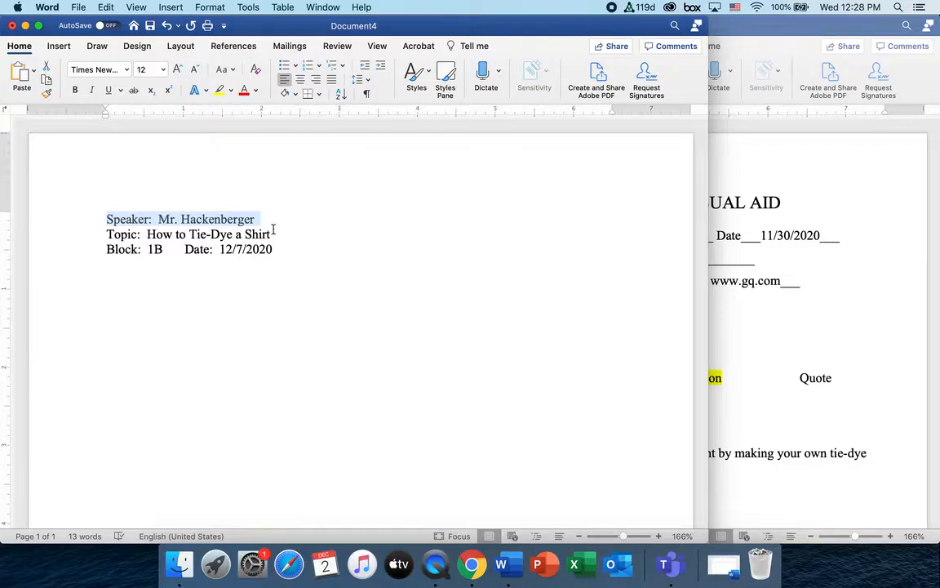
click(105, 234)
drag(105, 235, 267, 238)
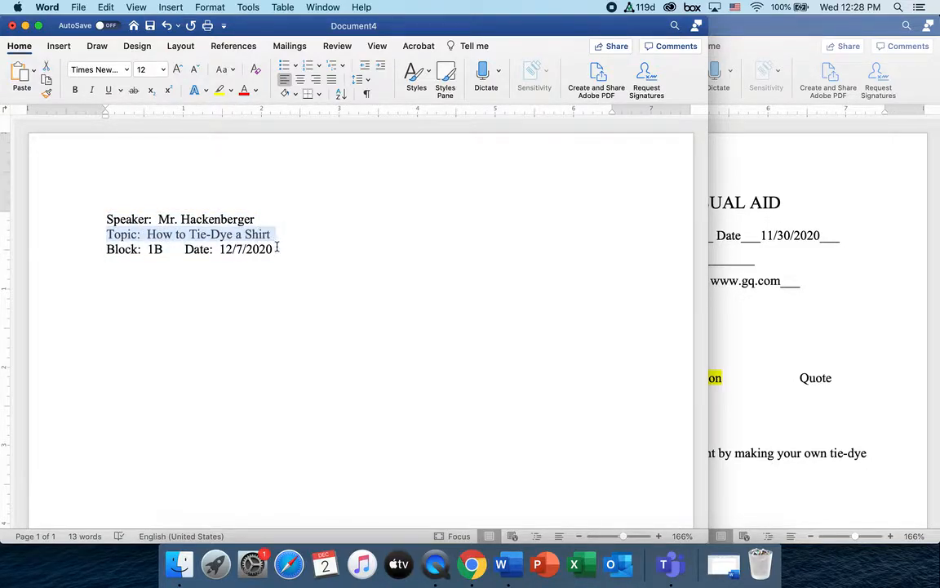
click(104, 249)
drag(104, 249, 162, 249)
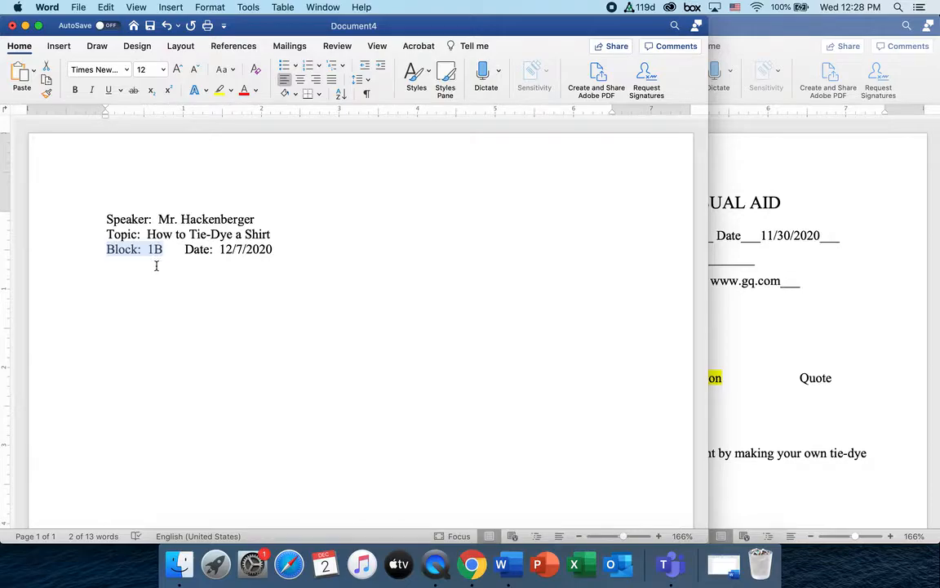
click(180, 249)
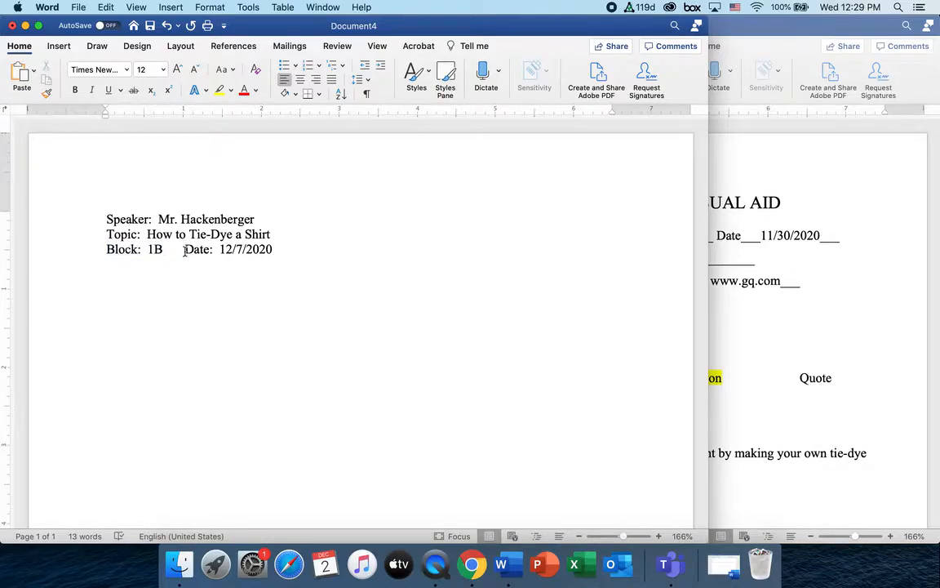
drag(185, 248, 269, 257)
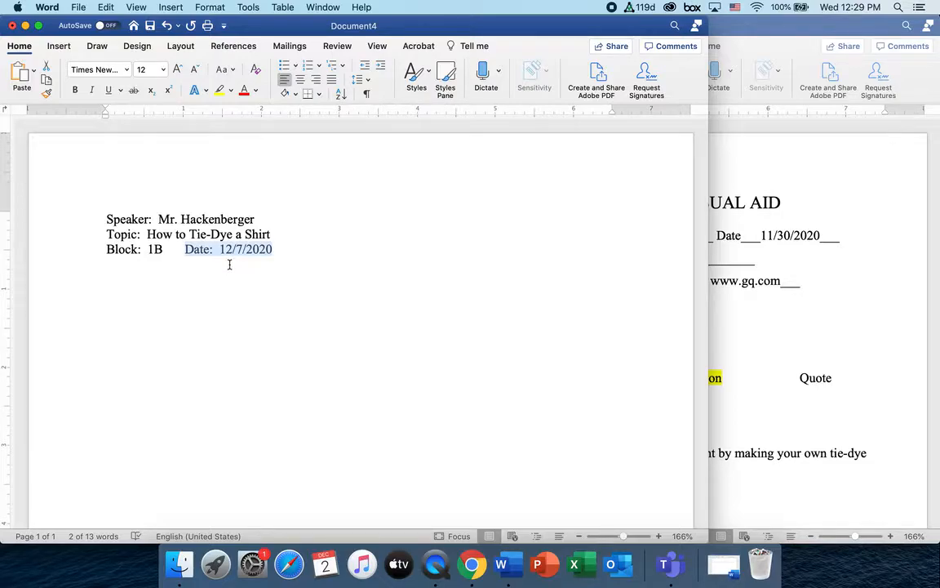
click(276, 255)
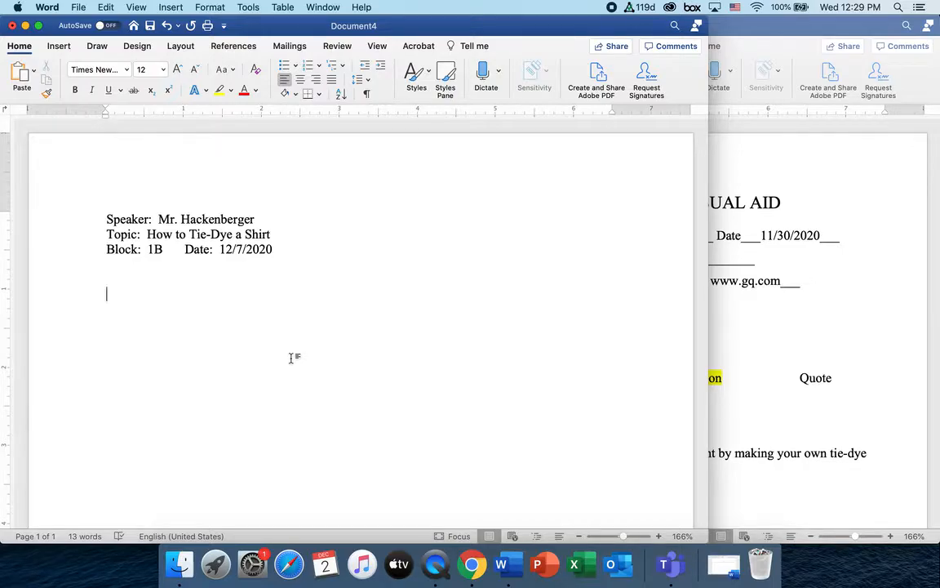
Begin an automatic Roman-numeral outline with item I. below the header lines
text(I.)
key(Tab)
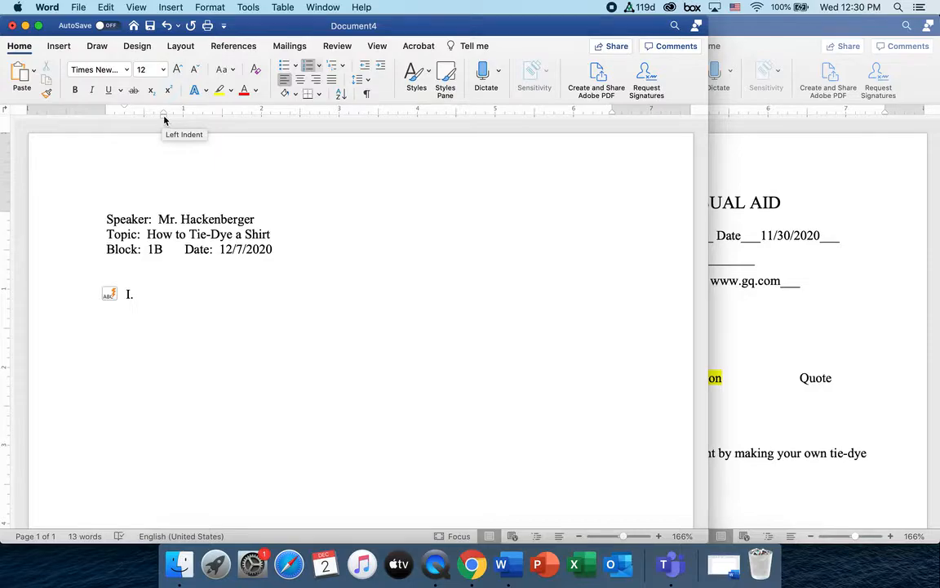
Confirm the ruler is showing and move item I.'s indent flush to the left margin
click(137, 7)
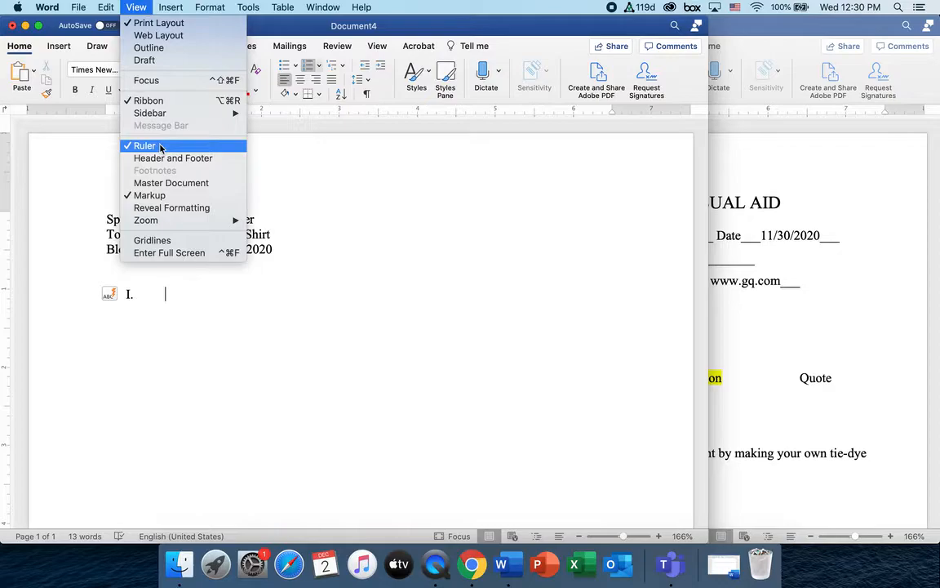
click(163, 296)
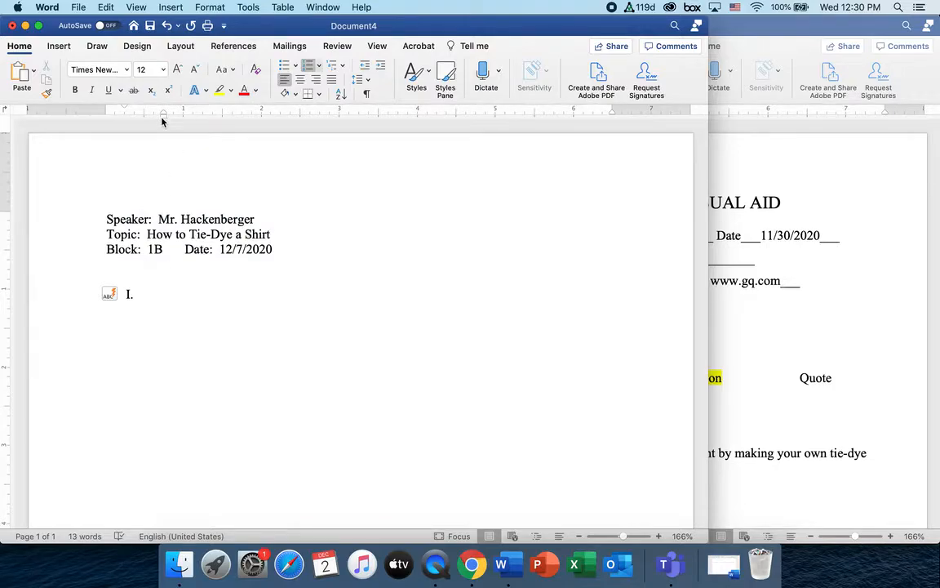
drag(162, 120, 144, 120)
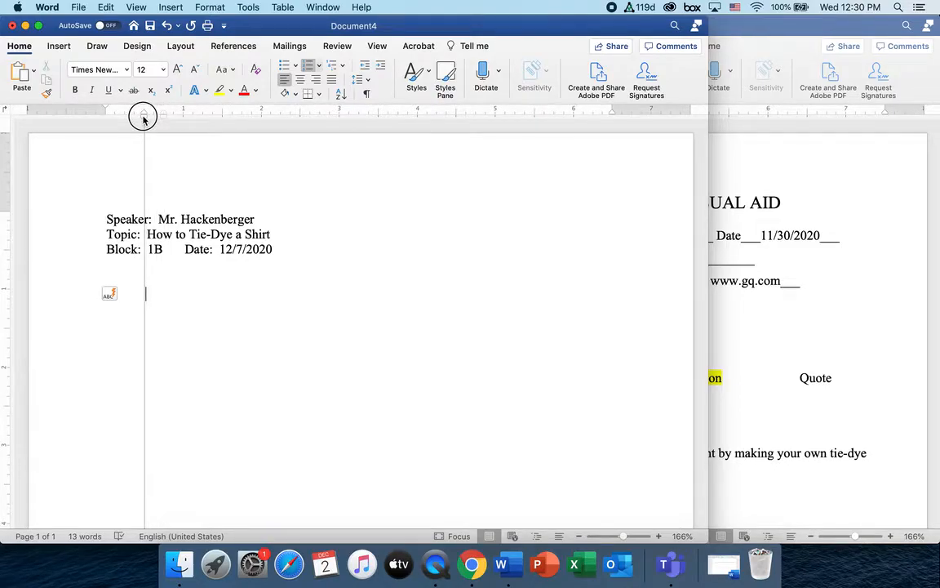
drag(143, 120, 144, 120)
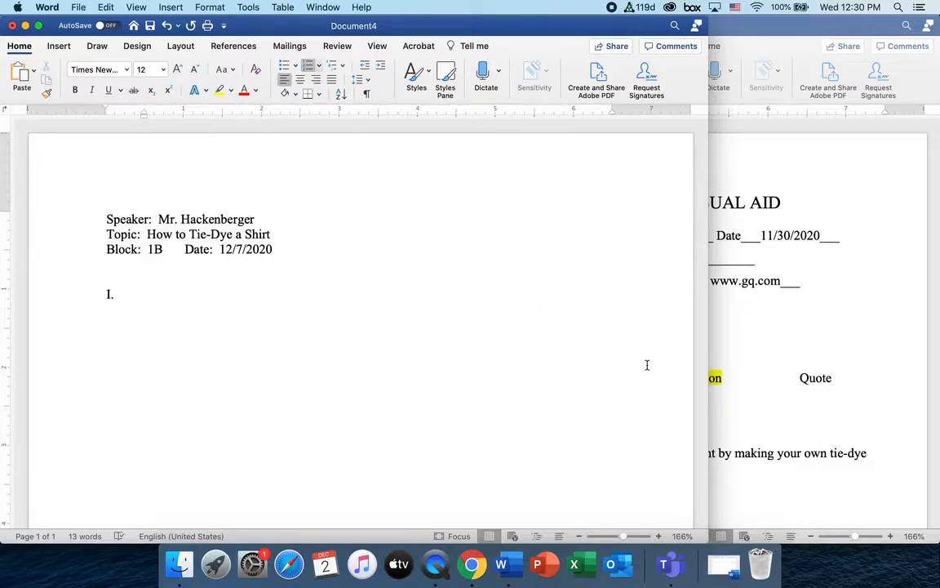
Copy the attention-getter question from the packet's Introduction and return to Document4 at item I
click(741, 353)
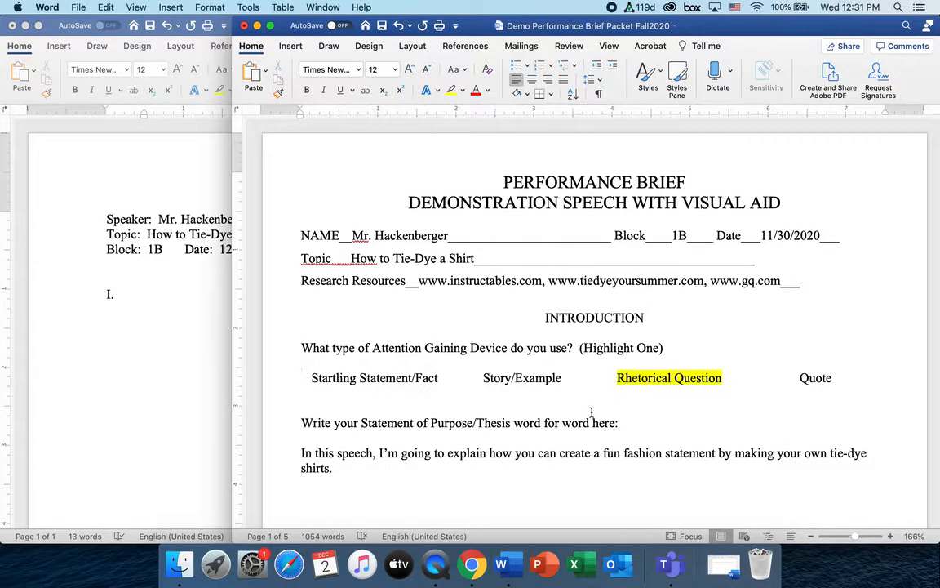
scroll(591, 412, down, 12)
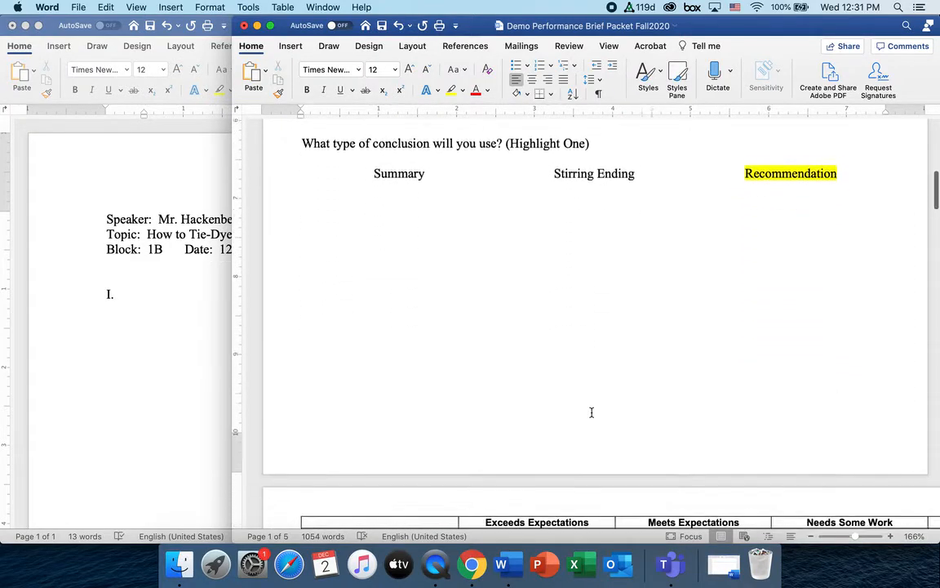
scroll(592, 412, down, 10)
scroll(592, 412, down, 10)
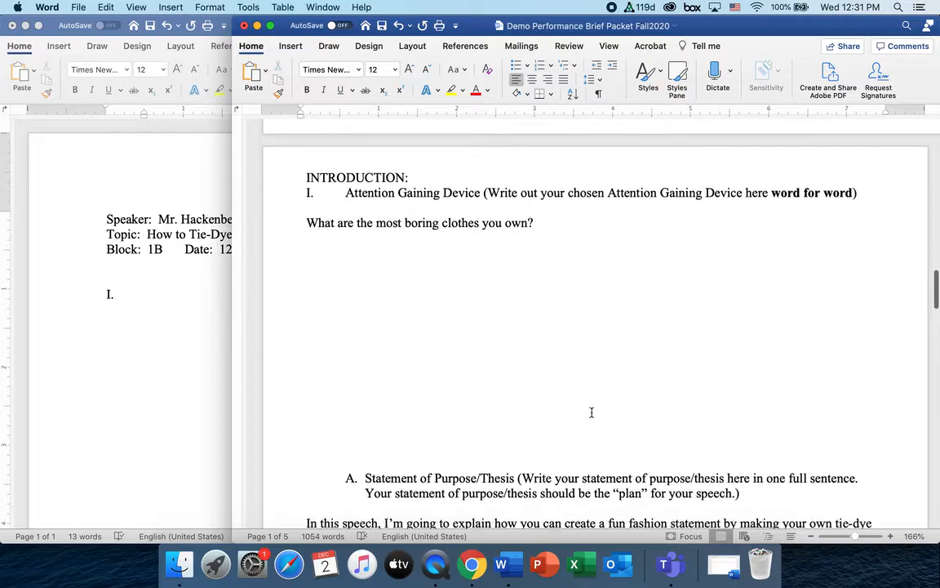
scroll(591, 412, down, 2)
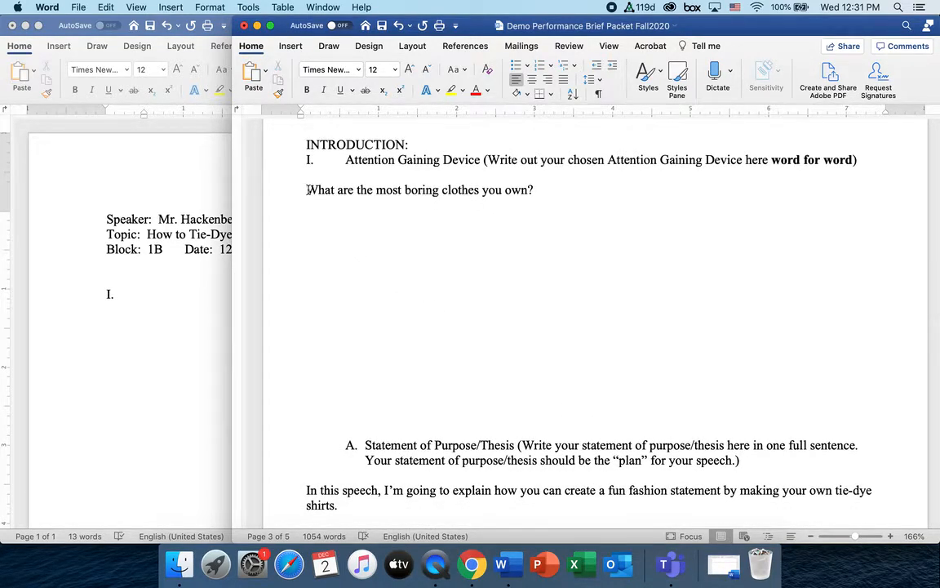
drag(307, 190, 534, 189)
key(super+c)
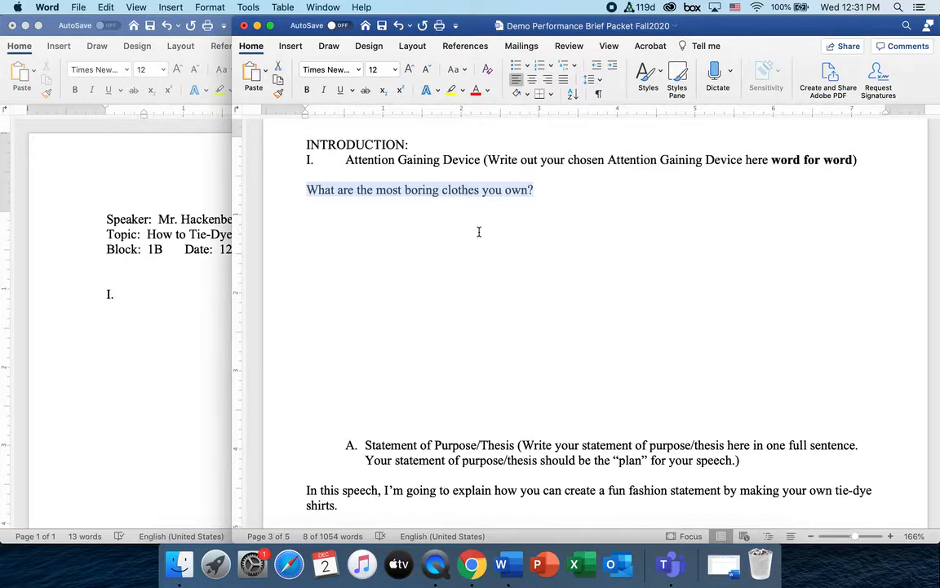
click(163, 296)
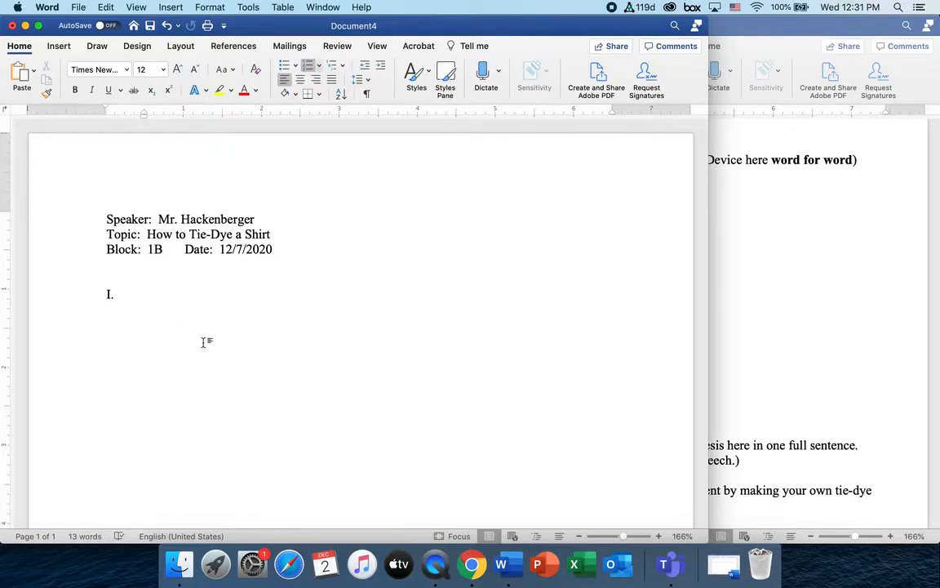
Paste 'What are the most boring clothes you own?' as item I. and start item II
key(super+v)
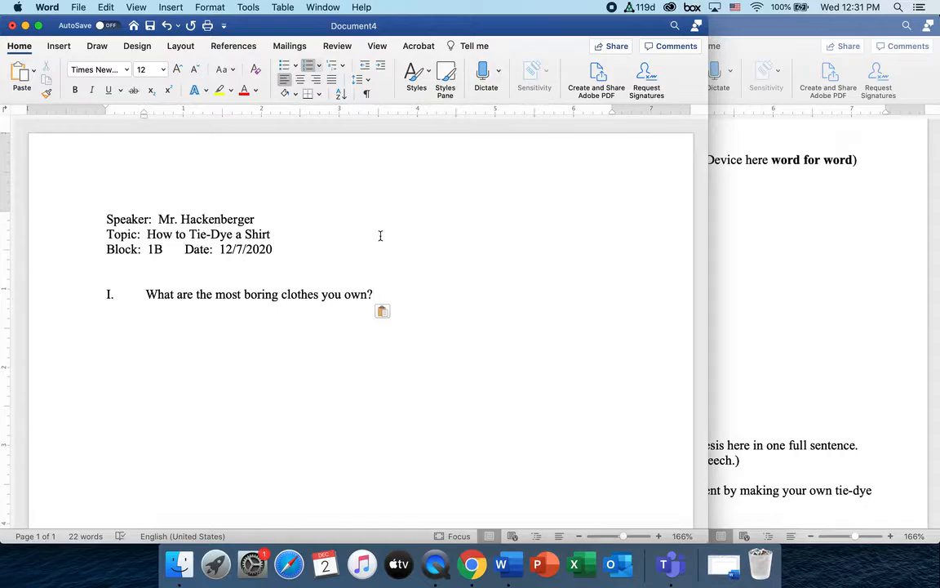
key(Return)
Check the packet's I./A. numbering, then demote item II. to a sub-item under I
click(830, 212)
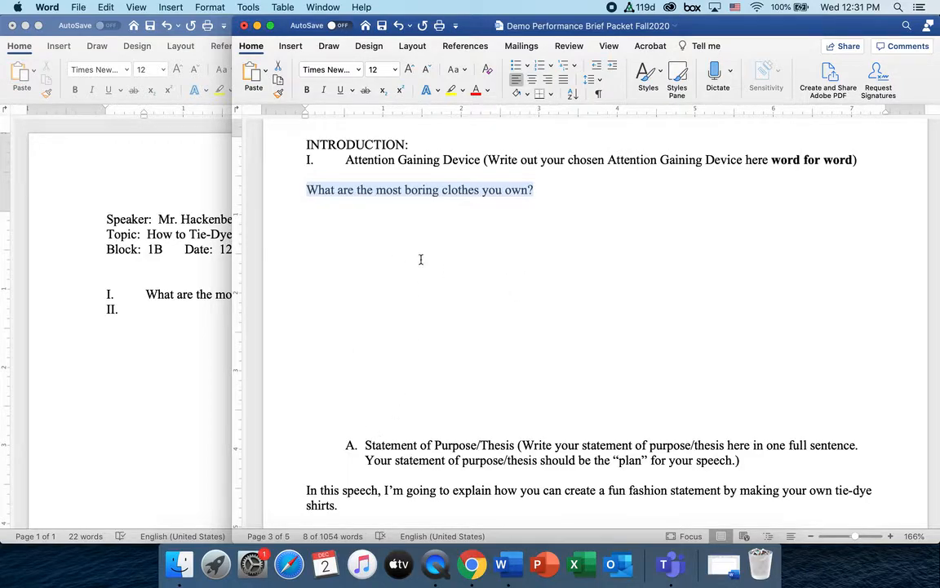
click(307, 162)
click(306, 161)
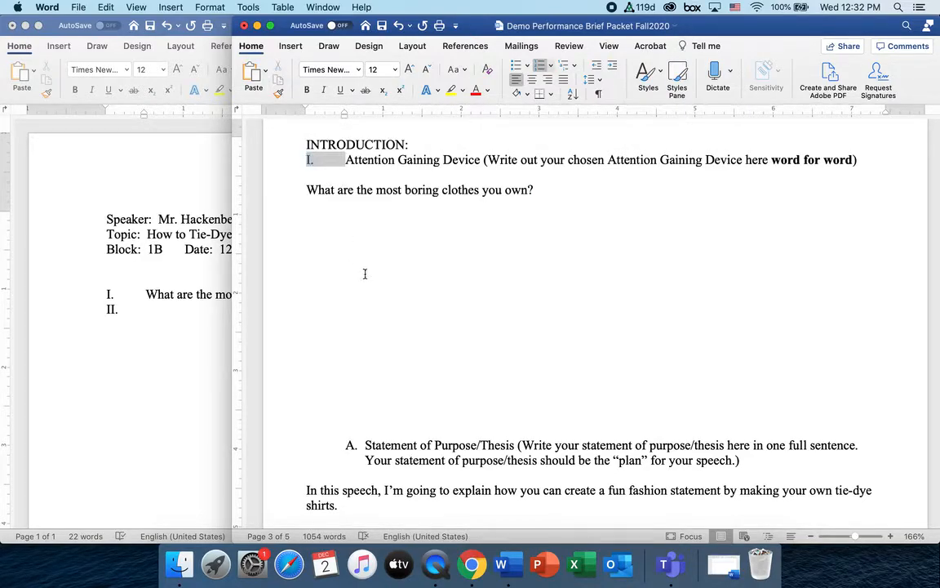
click(351, 446)
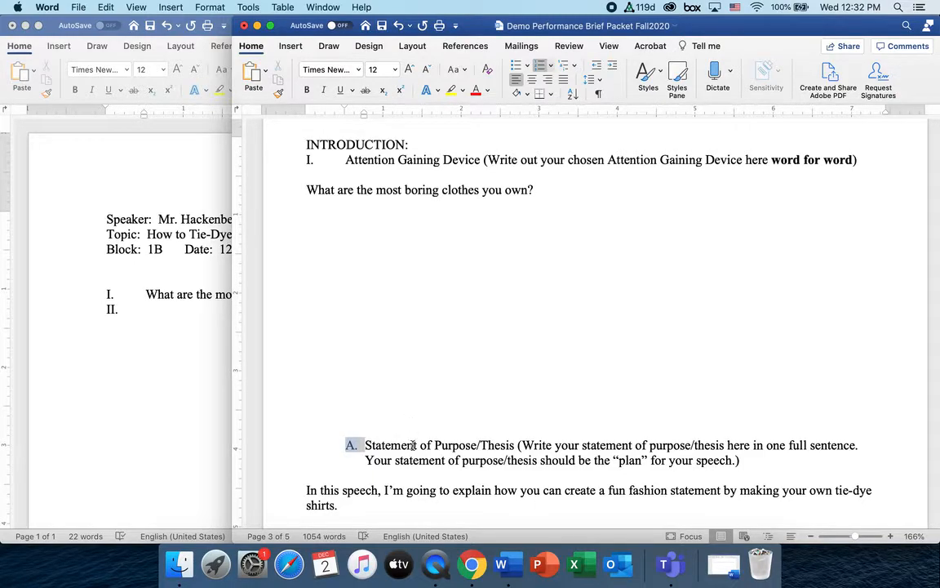
click(429, 410)
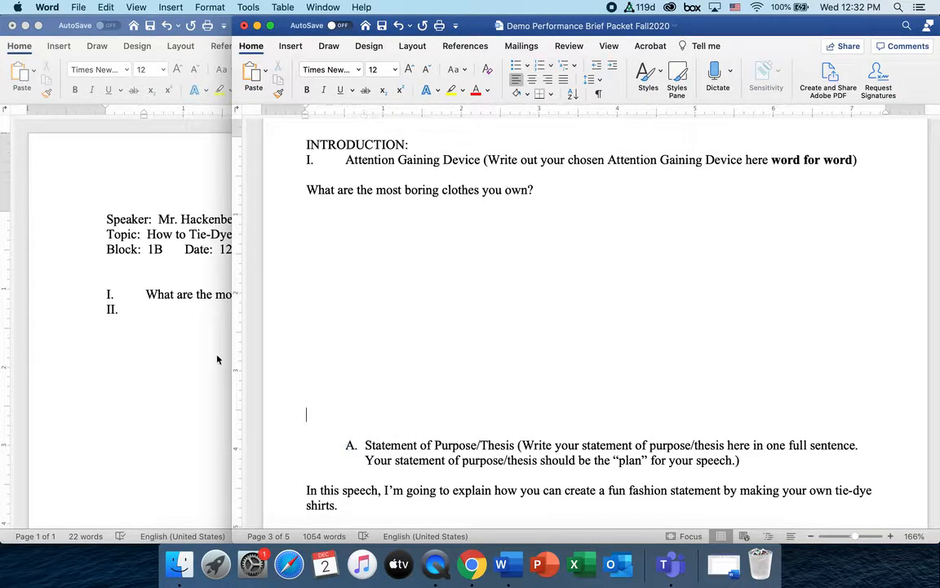
click(148, 289)
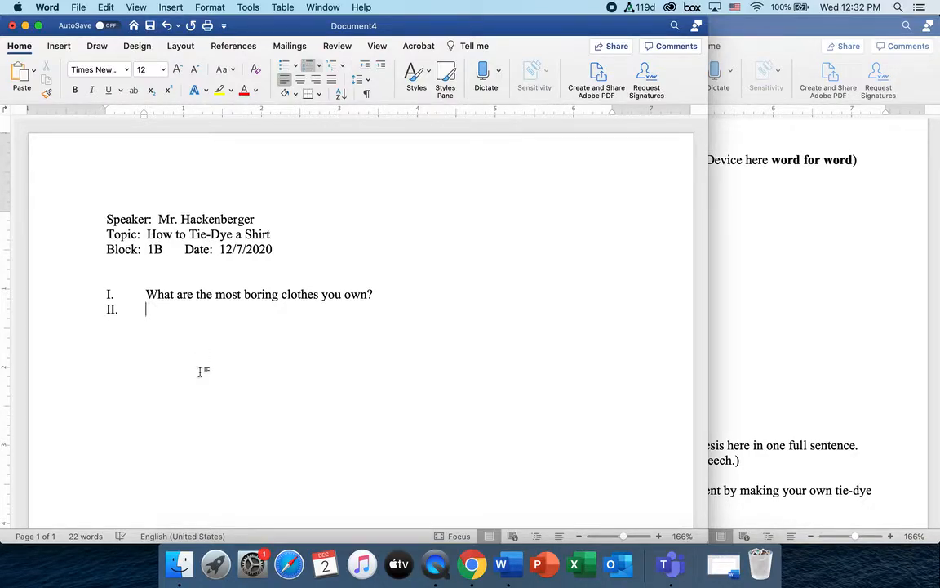
key(Tab)
Relabel the sub-item as capital A. and align it beneath the question text
click(168, 311)
text(A.)
drag(184, 119, 165, 119)
Copy the tie-dye thesis sentence from the packet into sub-item A. and start item B
click(748, 390)
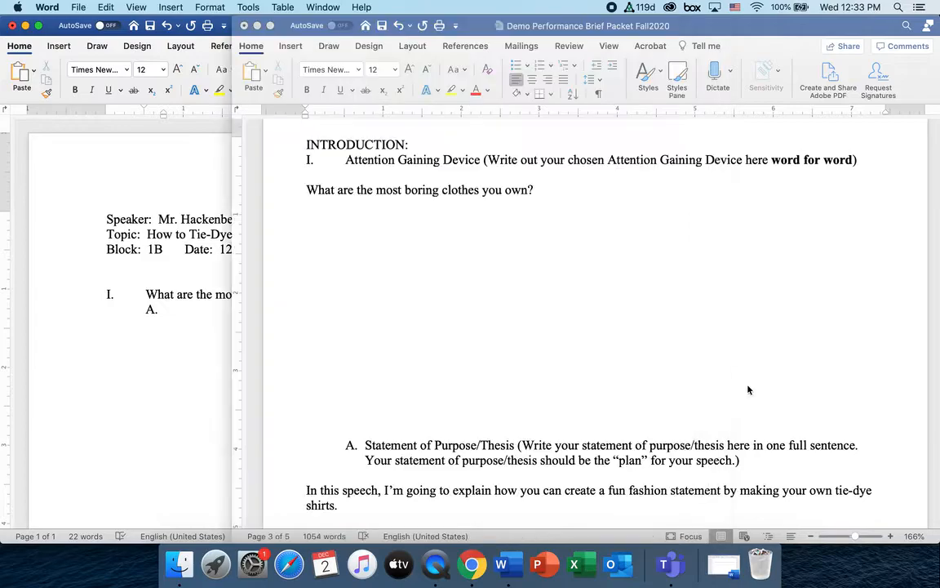
scroll(615, 391, down, 3)
scroll(614, 391, down, 2)
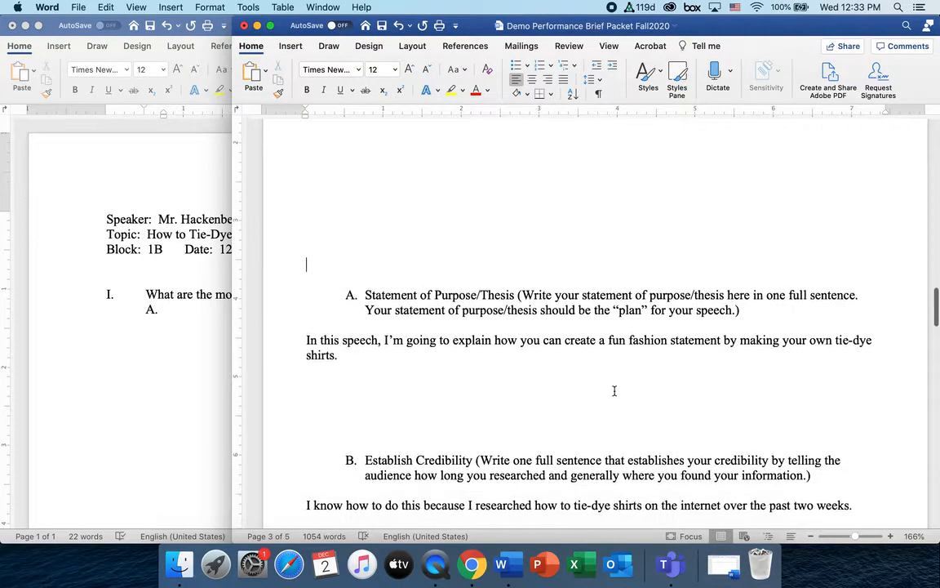
drag(305, 310, 342, 325)
key(super+c)
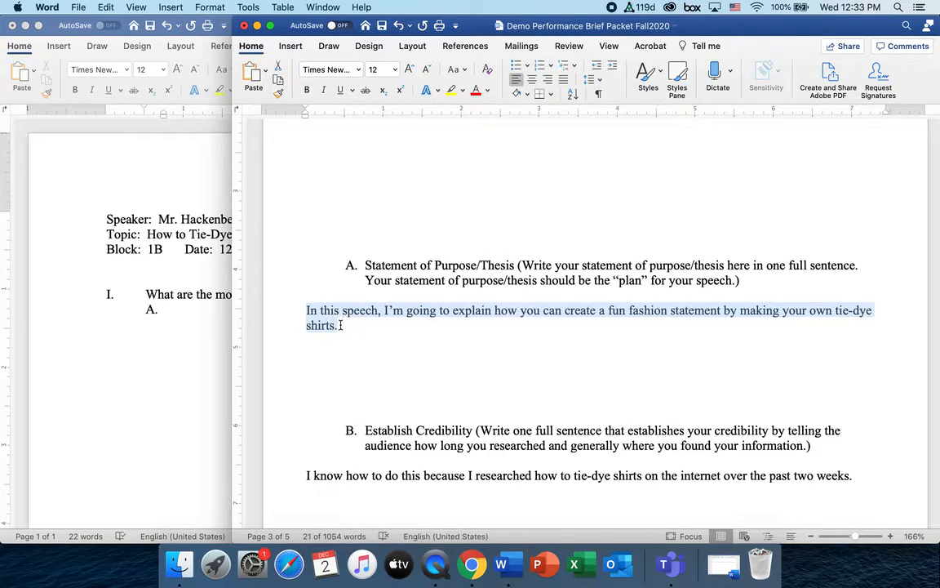
click(193, 314)
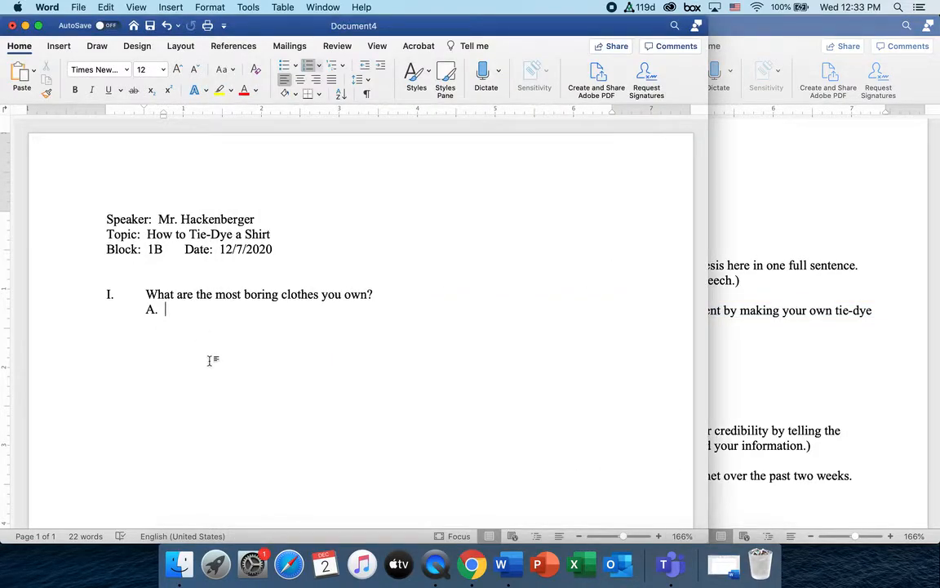
key(super+v)
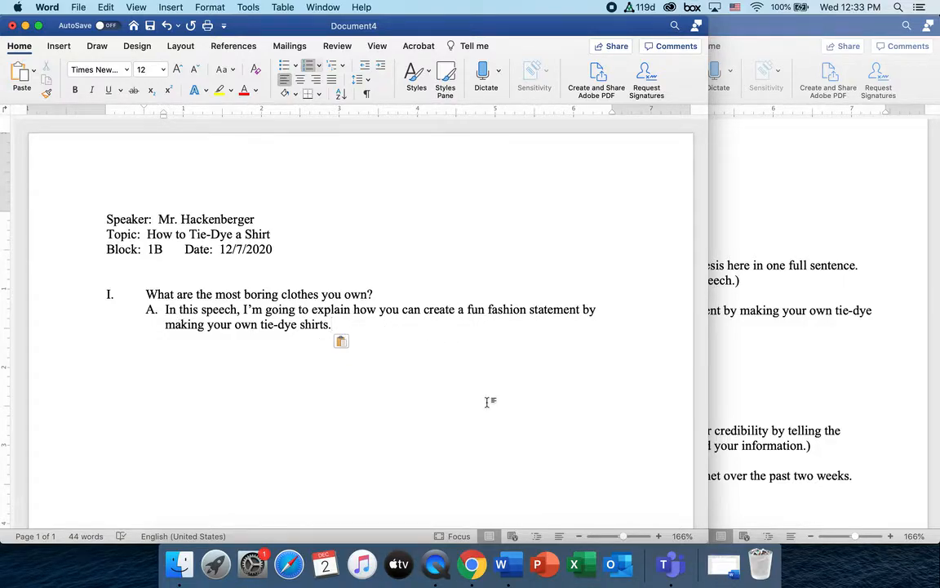
key(Return)
click(734, 401)
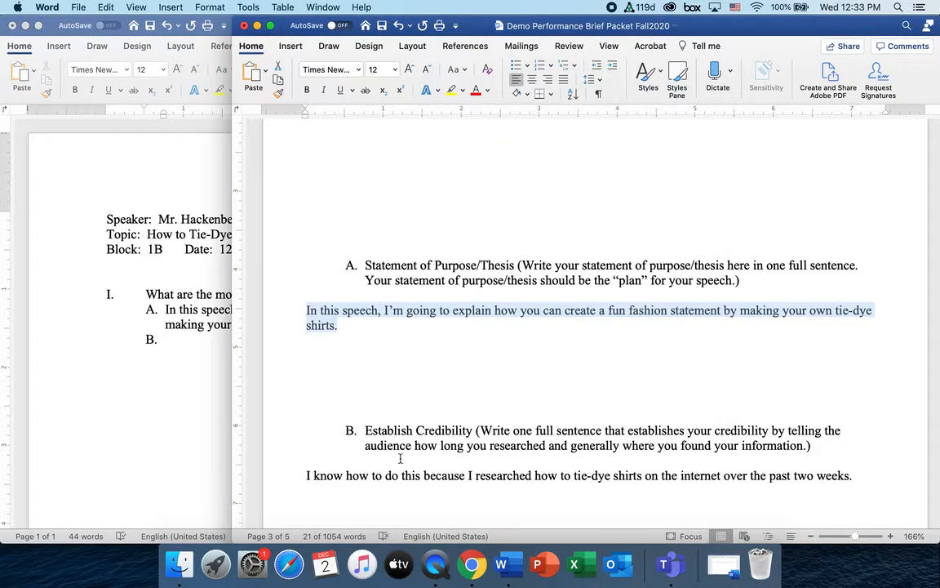
Paste the credibility sentence about researching tie-dye online as item B. and start item C
click(350, 430)
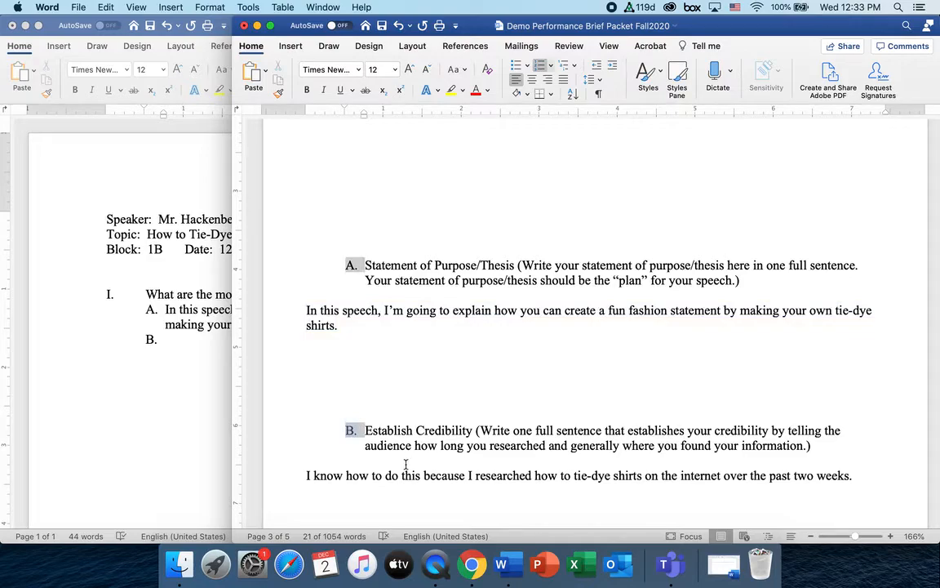
click(388, 464)
scroll(390, 459, down, 3)
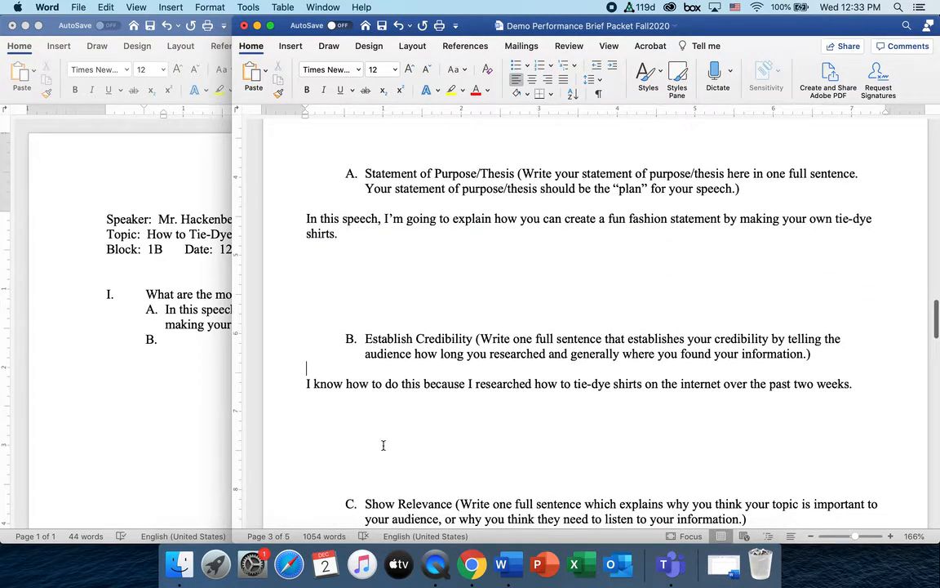
drag(308, 384, 889, 379)
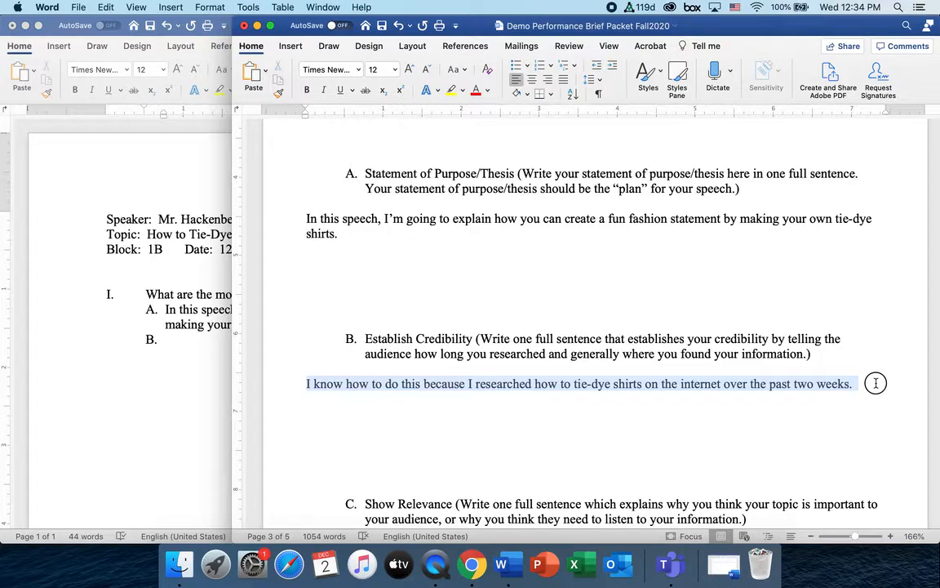
mouse_move(862, 390)
mouse_down()
mouse_move(849, 389)
mouse_move(856, 385)
mouse_up()
key(super+c)
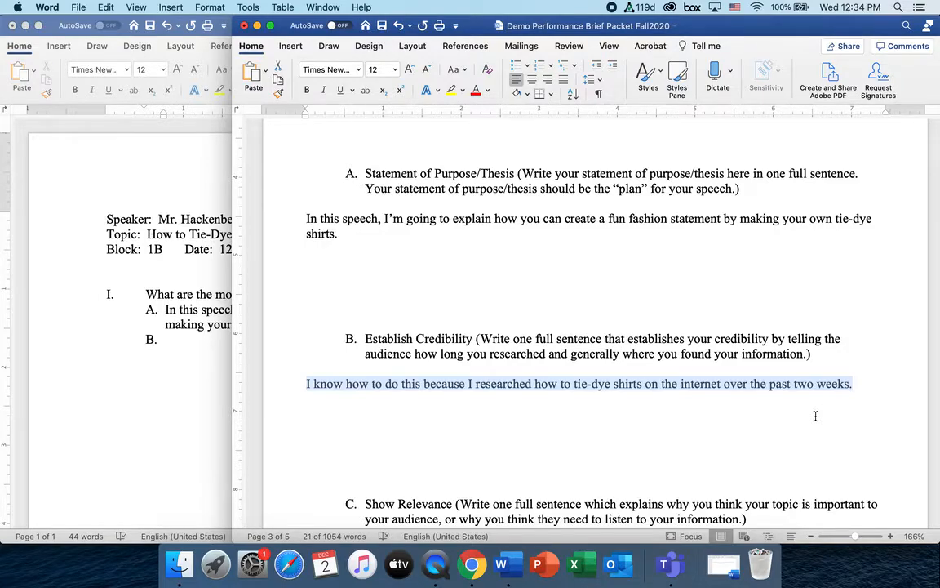
click(202, 343)
key(super+v)
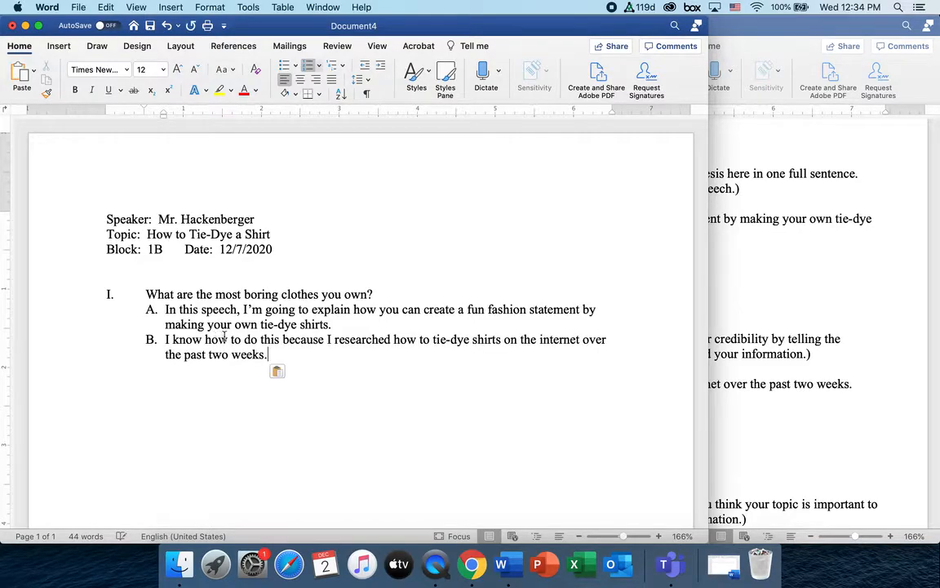
key(Return)
Copy the packet's fun-project relevance sentence, paste it after C., then undo the paste
click(785, 376)
triple_click(726, 381)
scroll(589, 428, down, 5)
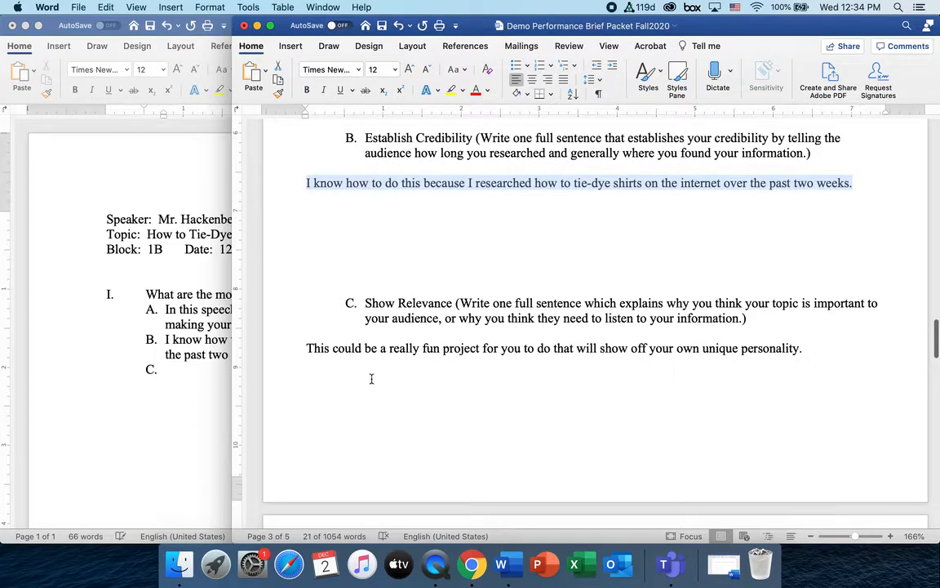
click(307, 348)
drag(306, 348, 824, 354)
key(super+c)
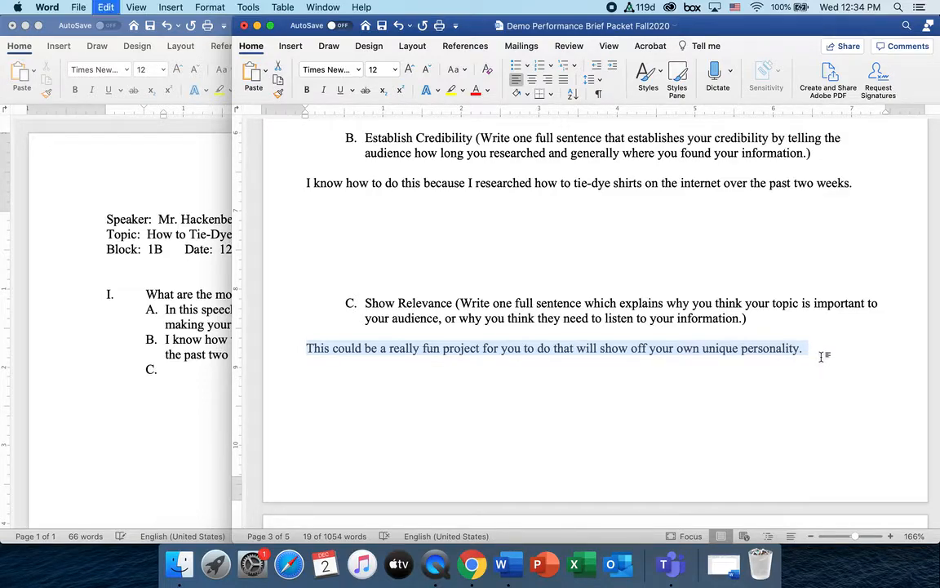
click(176, 374)
key(super+v)
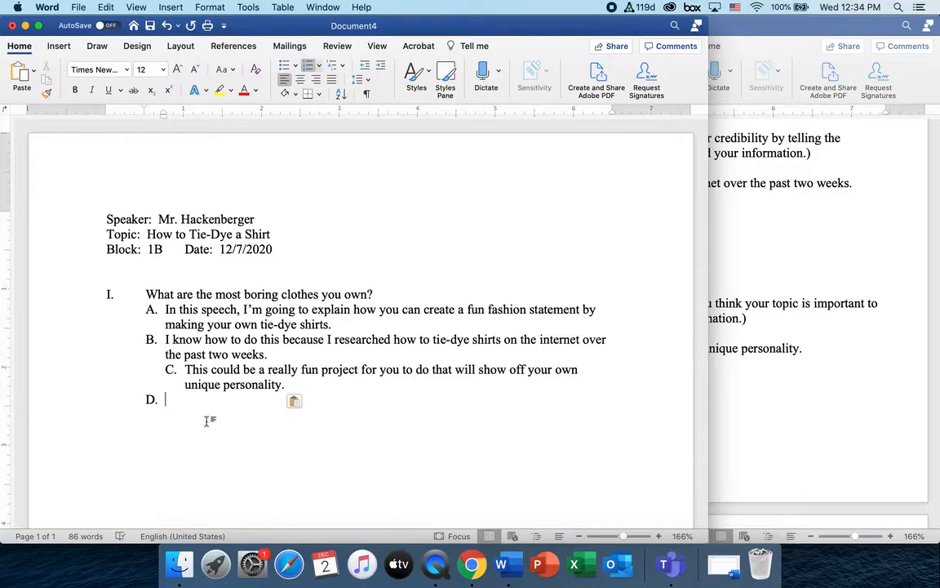
key(super+z)
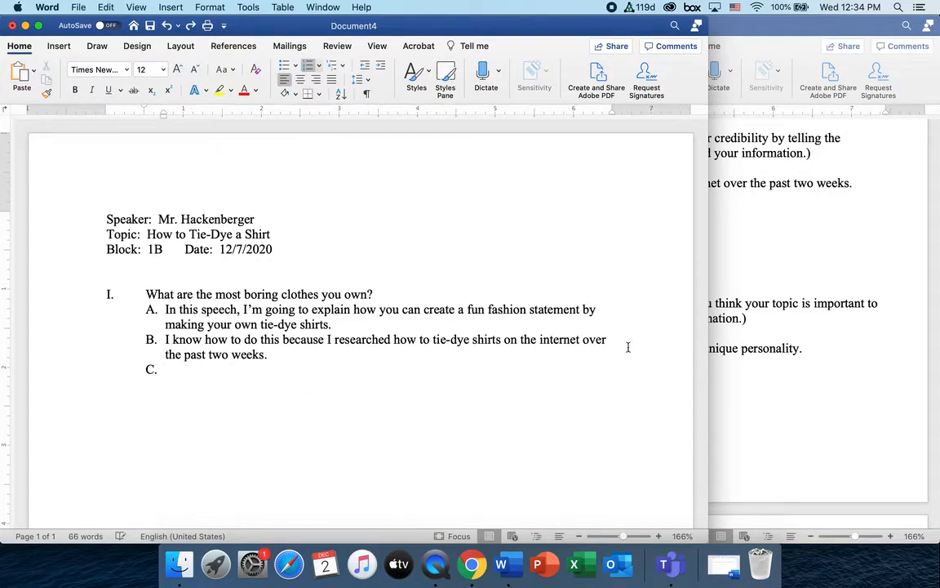
Reselect the whole relevance sentence through 'personality.' and paste it as item C
click(739, 369)
click(412, 348)
drag(308, 348, 617, 365)
drag(742, 343, 805, 349)
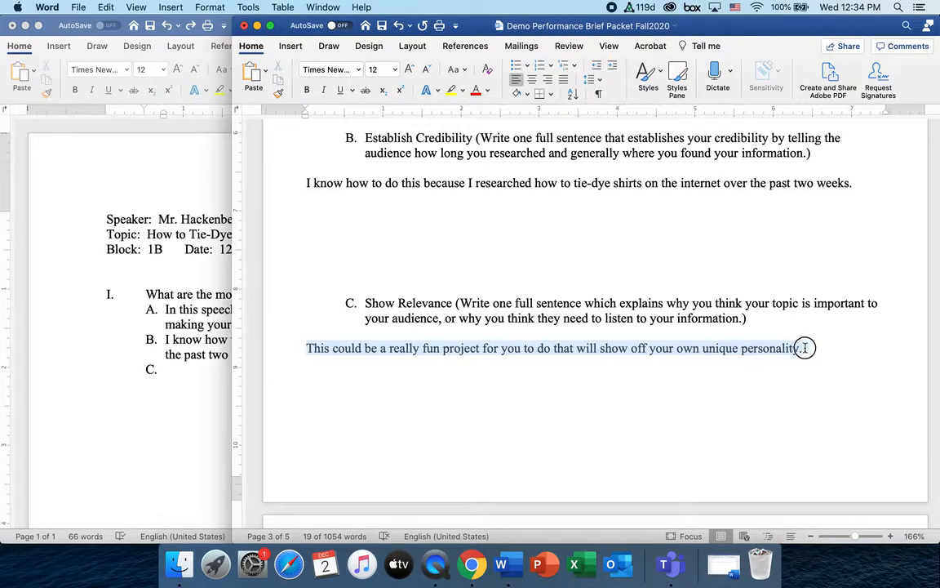
click(832, 355)
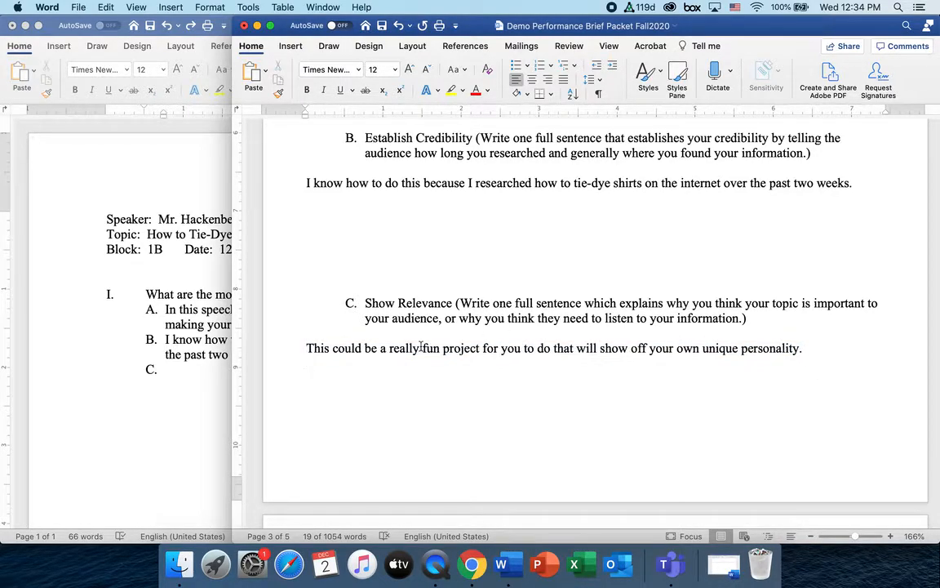
drag(309, 351, 804, 348)
key(super+c)
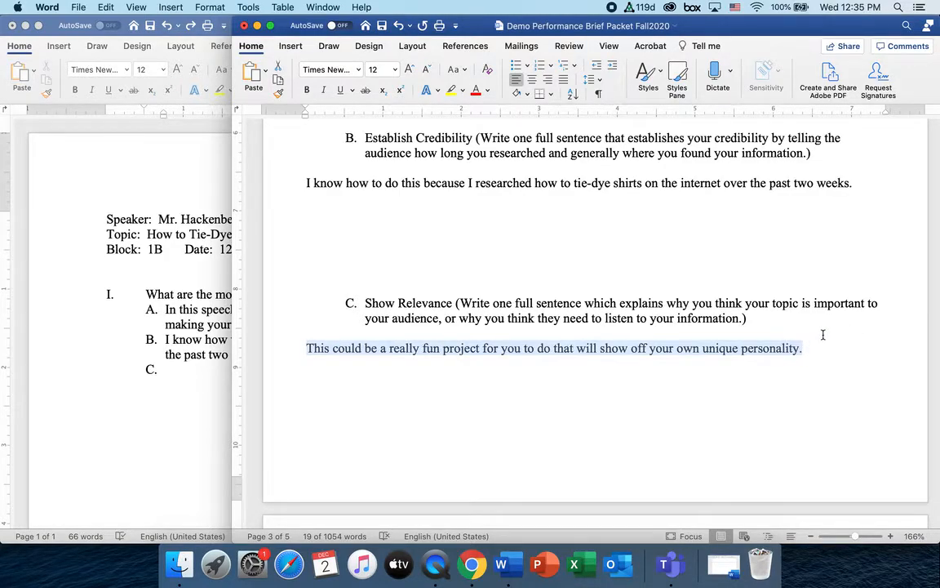
click(192, 369)
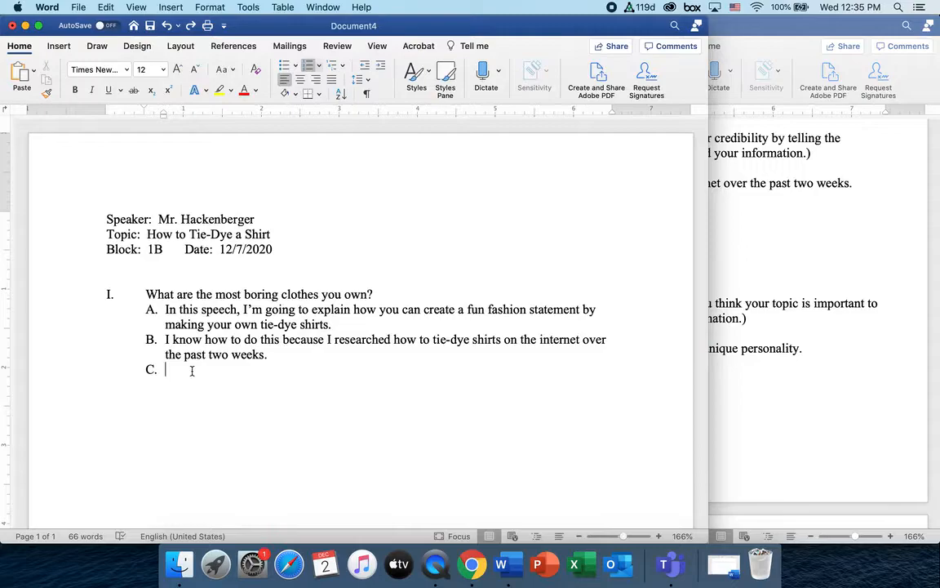
key(super+v)
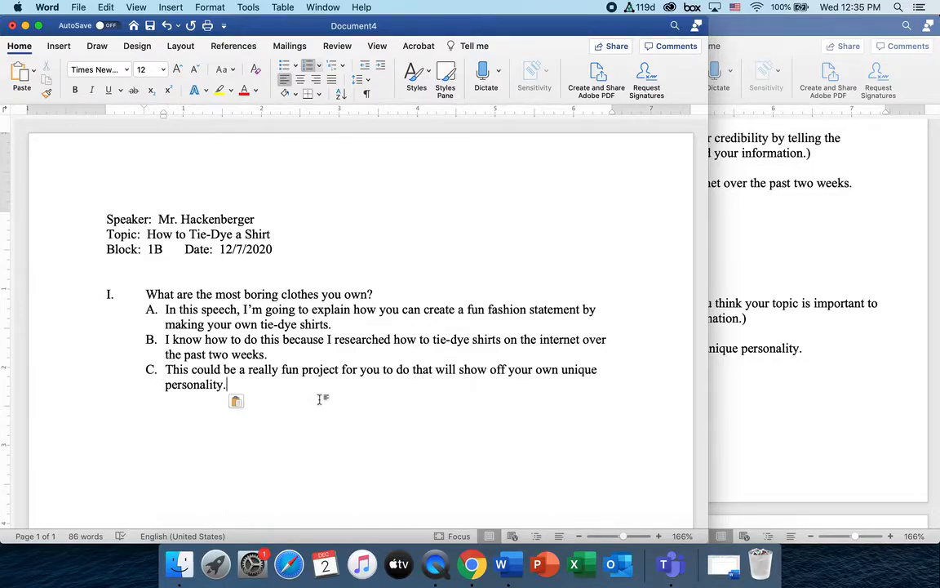
Scroll the brief packet to check how Body point II is numbered
click(730, 398)
scroll(537, 399, down, 10)
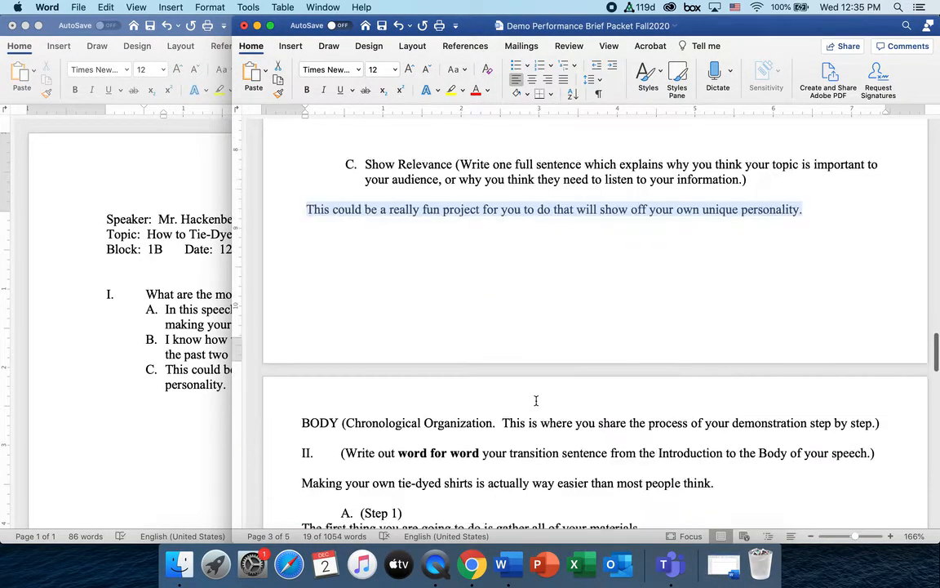
scroll(536, 400, down, 2)
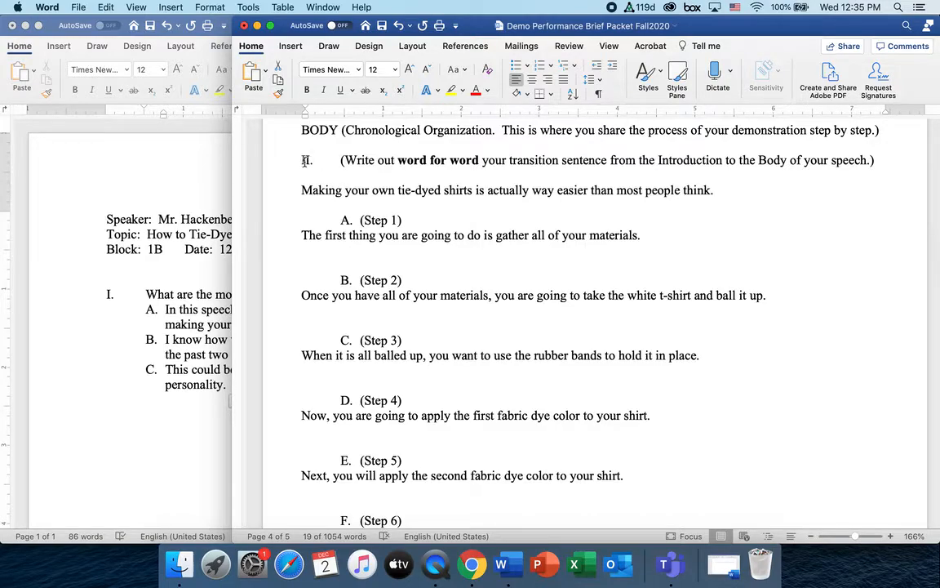
click(306, 160)
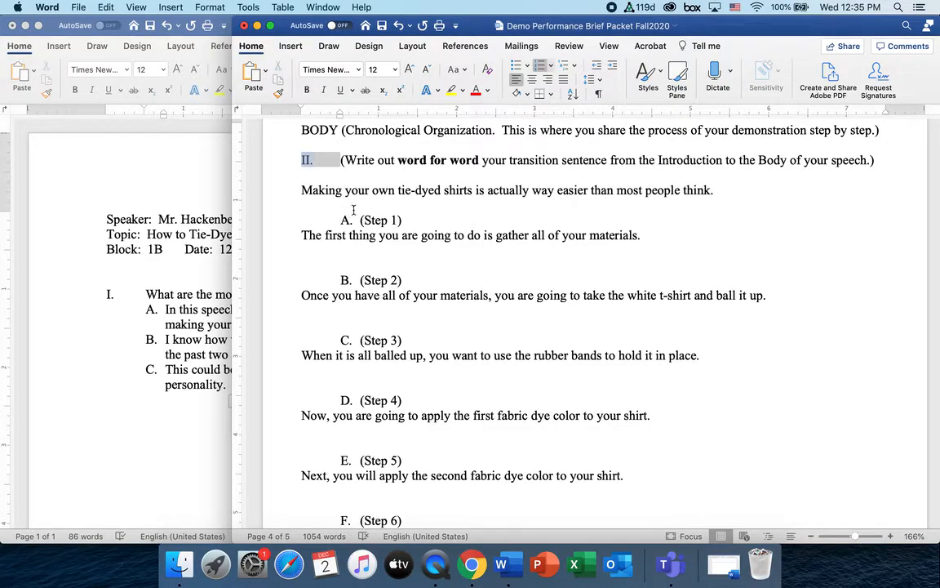
click(197, 388)
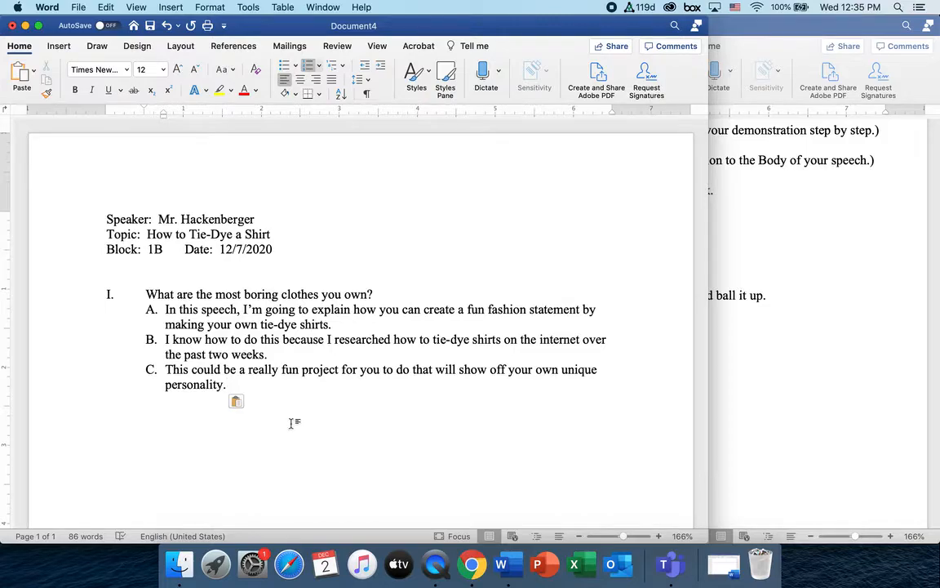
Add an empty top-level point II. below C., aligned with point I
key(Return)
key(BackSpace)
key(BackSpace)
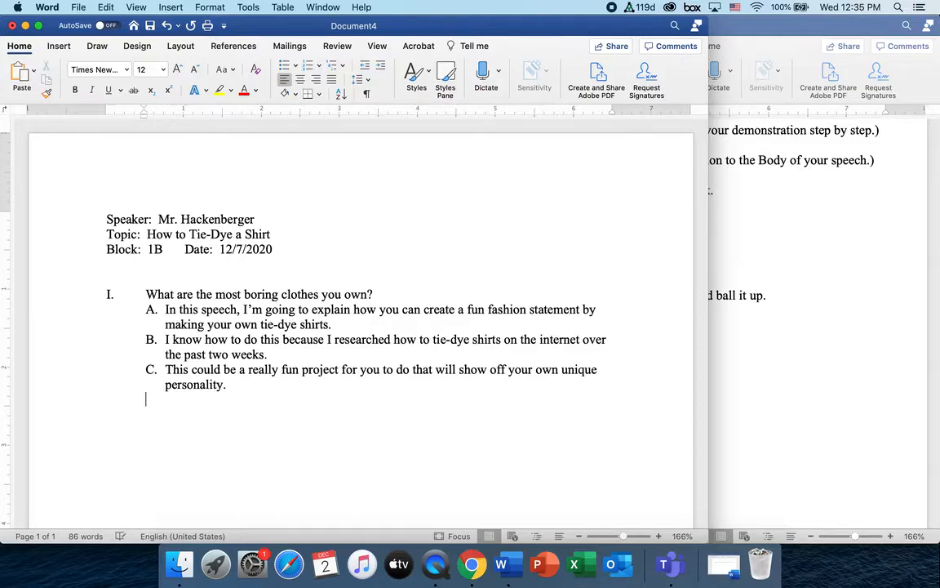
key(BackSpace)
text(II.)
key(Tab)
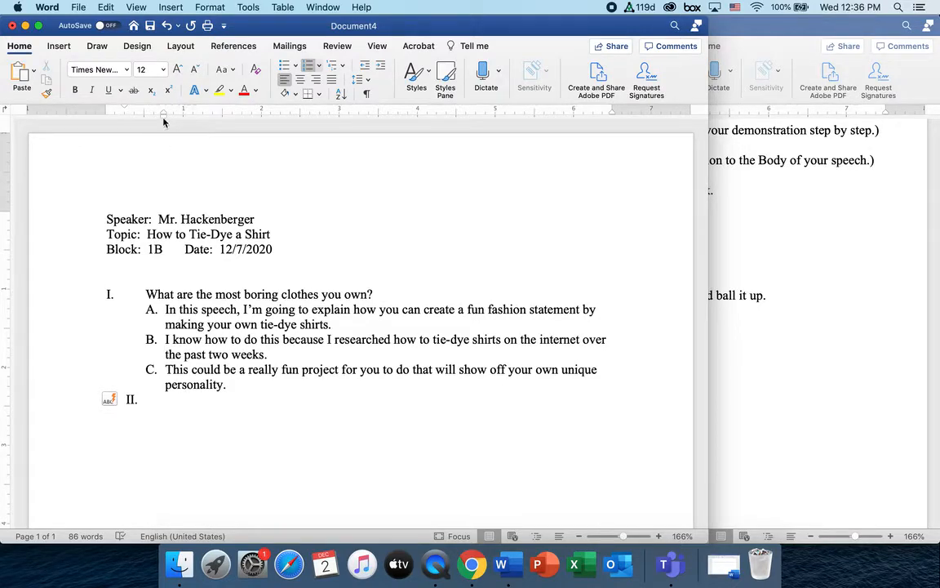
drag(163, 114, 143, 120)
click(751, 364)
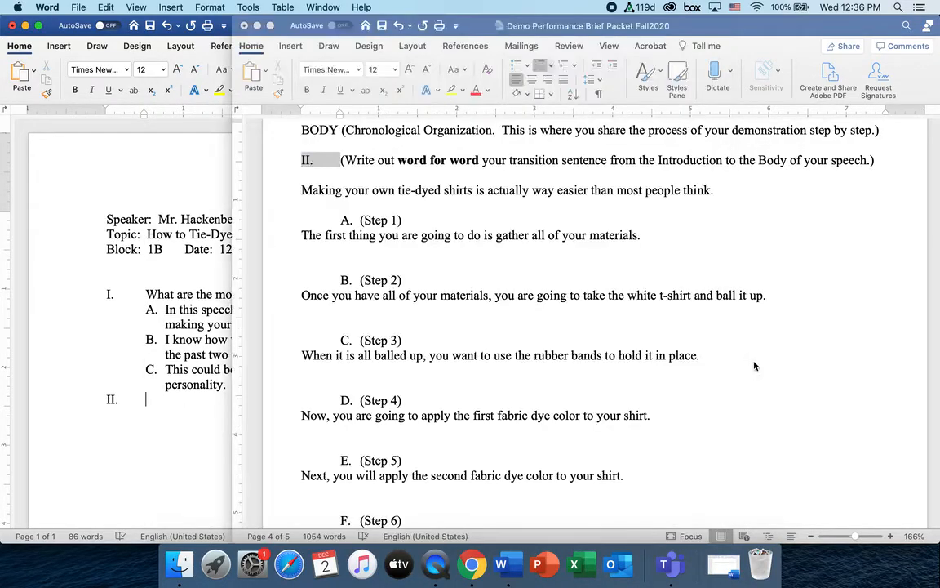
Paste the packet's tie-dyed shirts transition sentence into point II
click(303, 191)
drag(303, 191, 716, 191)
key(super+c)
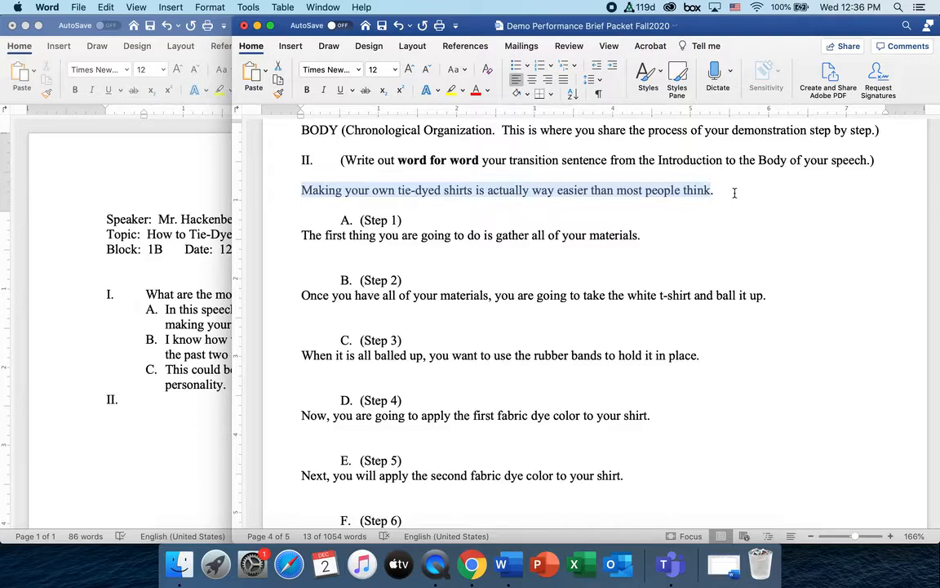
click(167, 399)
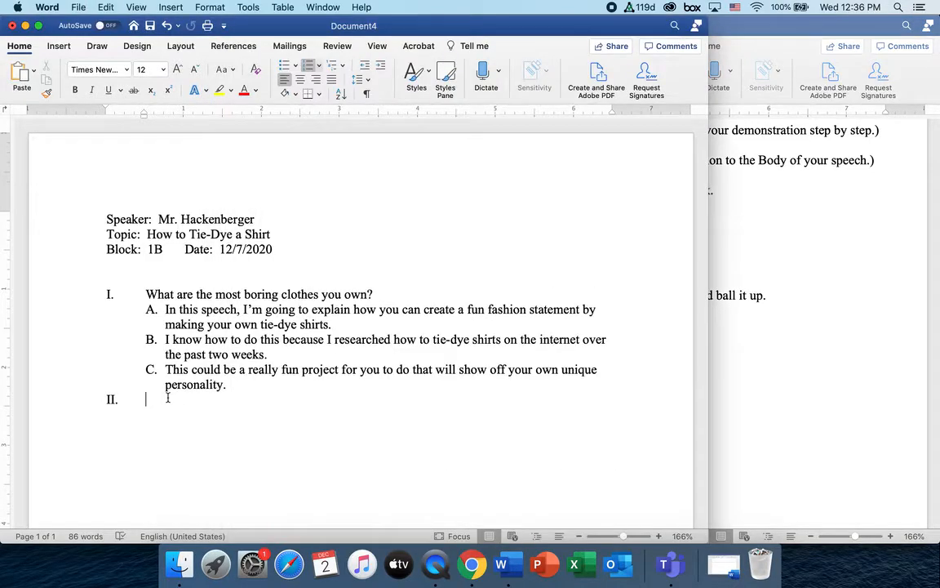
key(super+v)
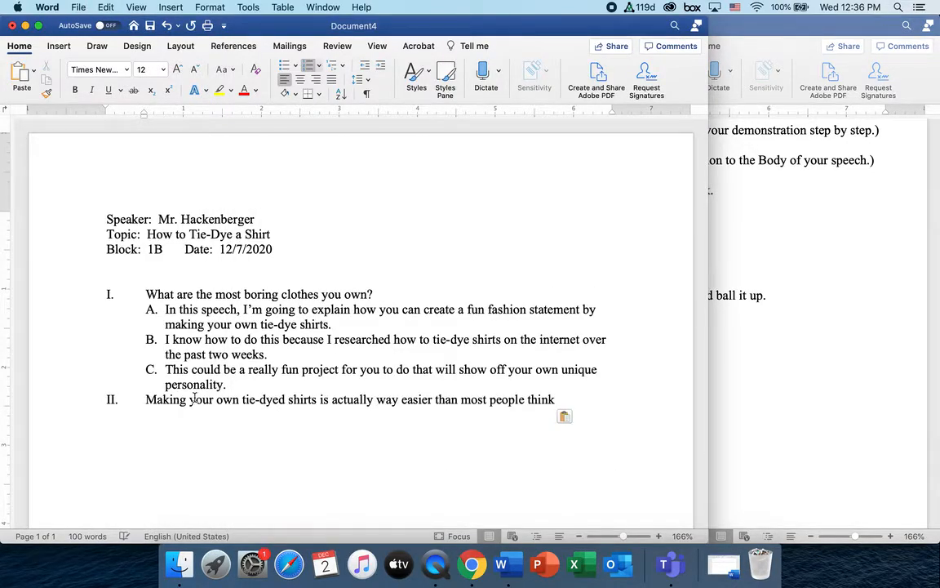
Add an empty sub-item A. under point II with adjusted indent, and select the packet's Step 1 sentence
key(Return)
key(Tab)
click(165, 415)
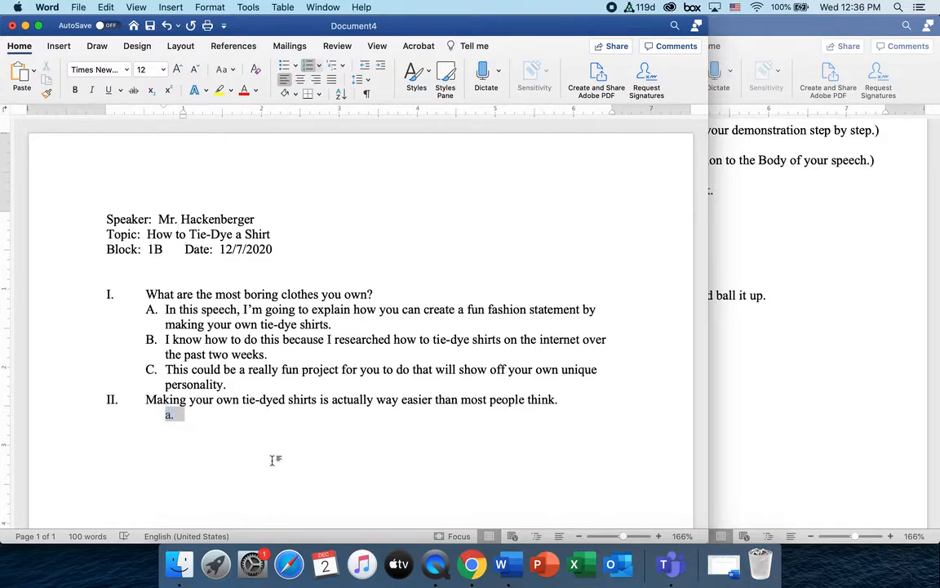
text(A.)
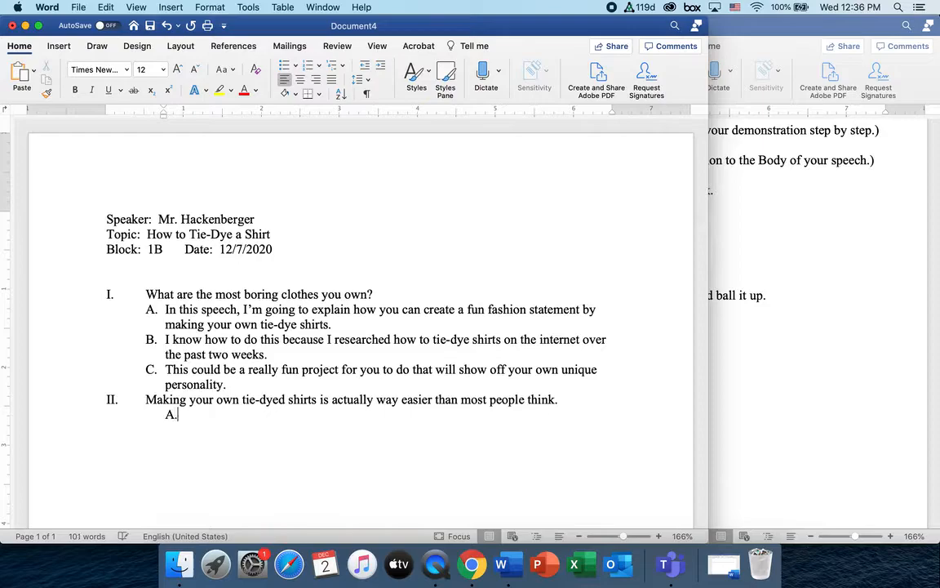
key(space)
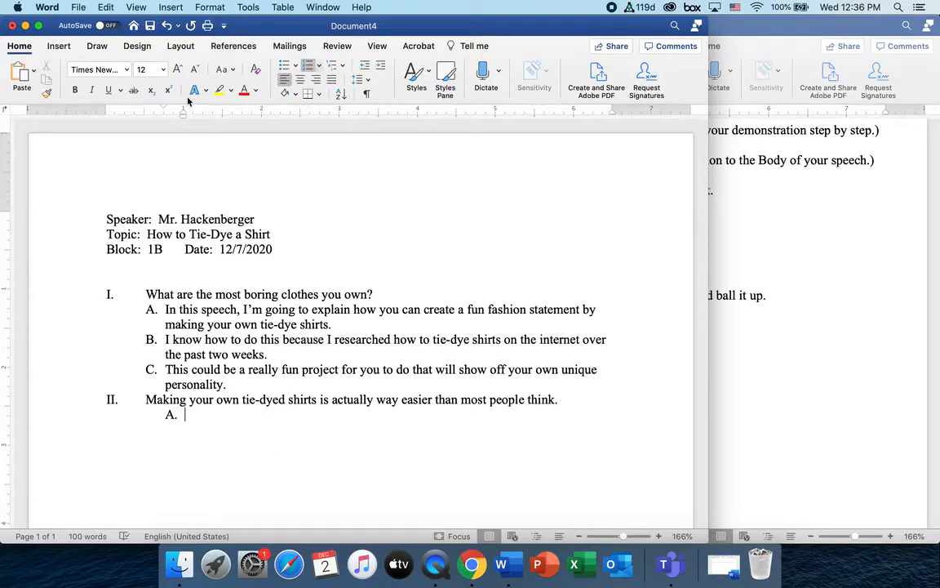
mouse_move(181, 117)
mouse_down()
mouse_move(154, 116)
mouse_move(163, 119)
mouse_up()
click(909, 378)
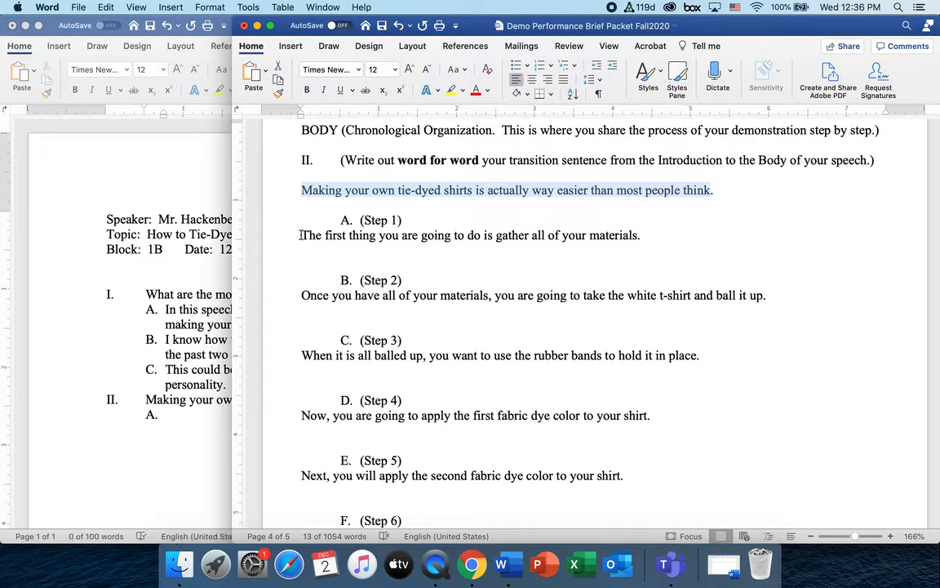
drag(301, 235, 648, 235)
key(super+c)
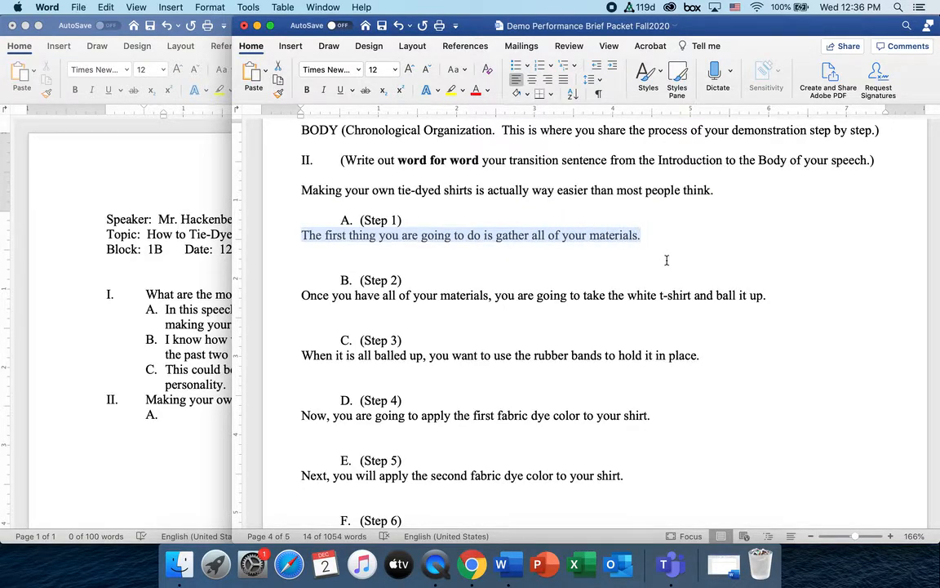
Paste the gather-materials sentence after A. and start an indented numbered sub-item 1. beneath it
click(190, 416)
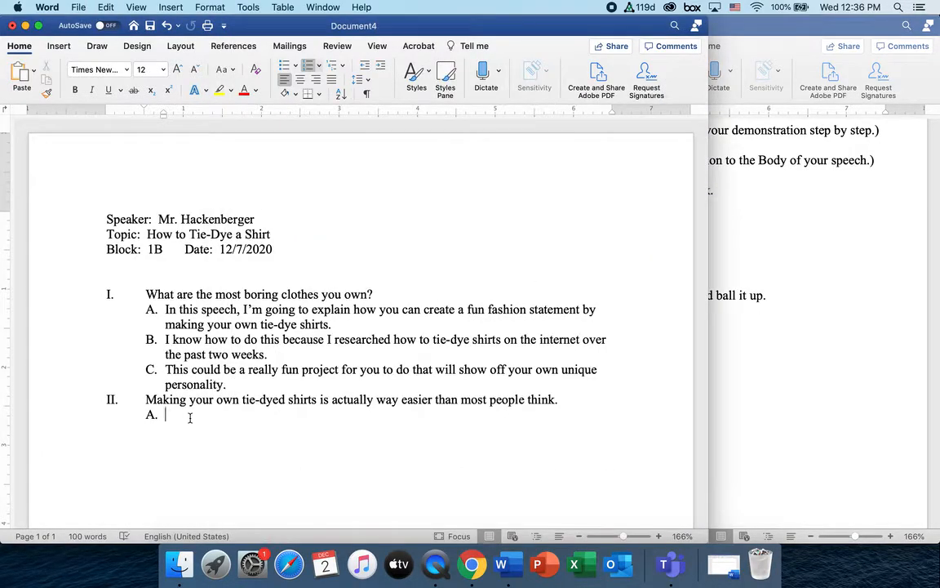
key(super+v)
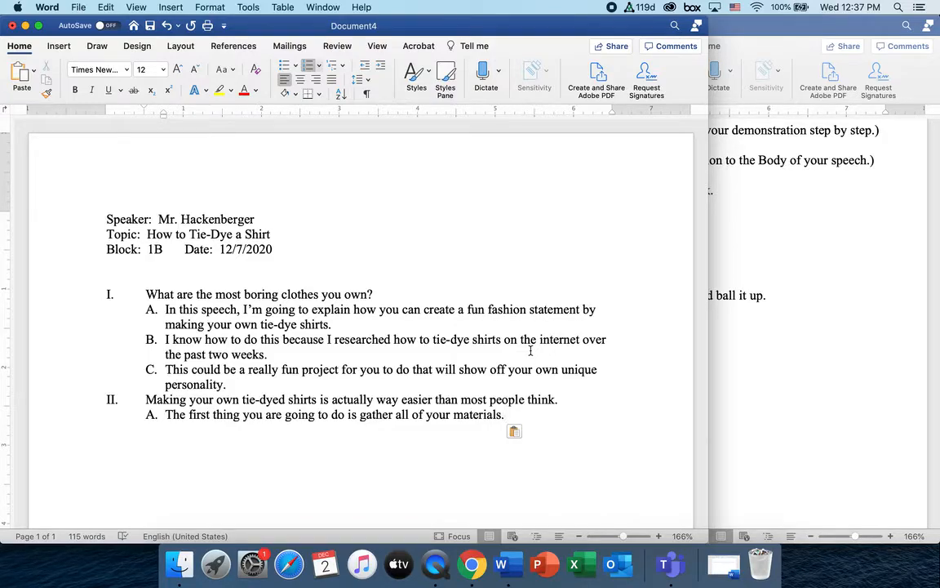
key(Return)
key(Tab)
click(208, 431)
key(BackSpace)
text(1.)
drag(221, 114, 183, 122)
drag(164, 414, 172, 415)
Type 'You will need a blank white t-shirt, rubber bands, and fabric dye.' and start lettered sub-item a
click(189, 431)
text(You will need a blank white t0)
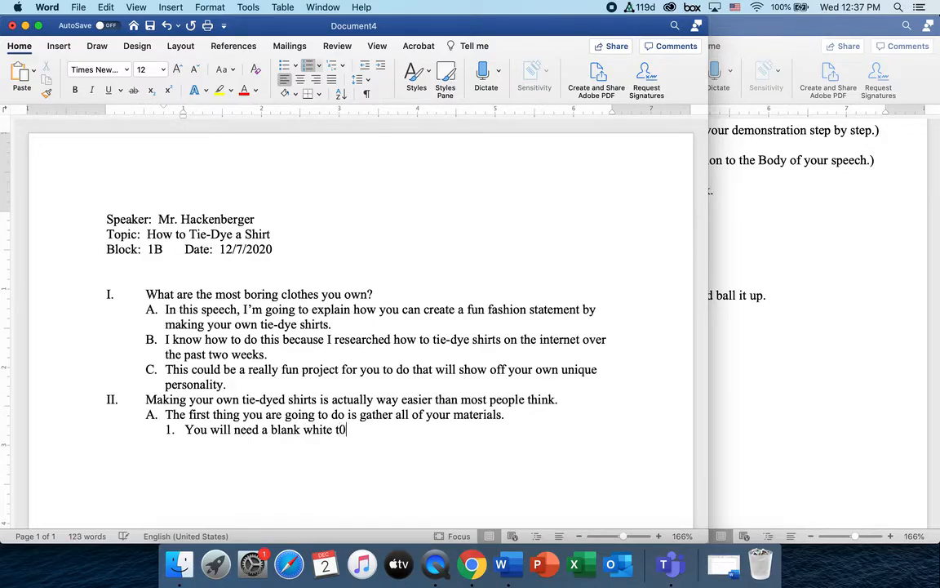
key(BackSpace)
text(-shirt, rubber bands, and )
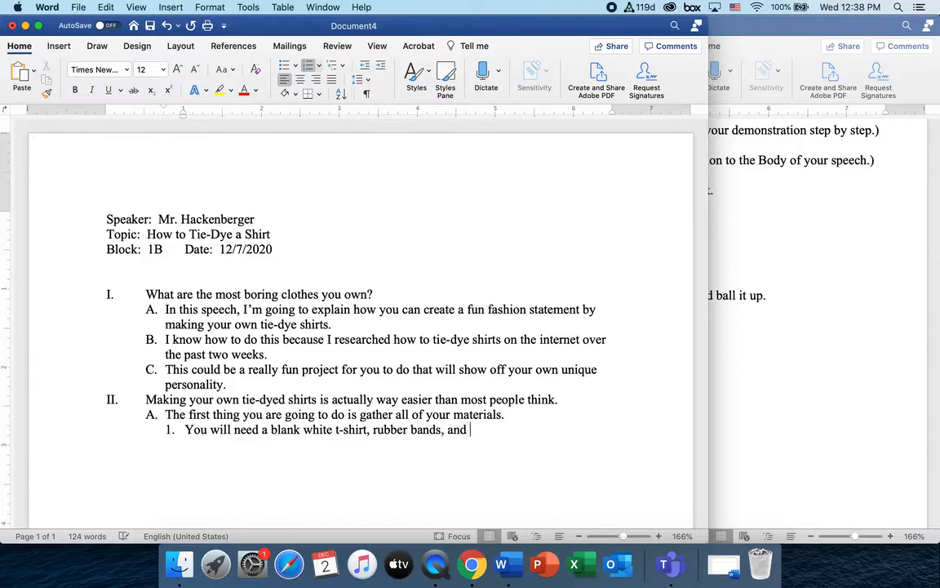
text(t)
key(BackSpace)
text(fabric dye.)
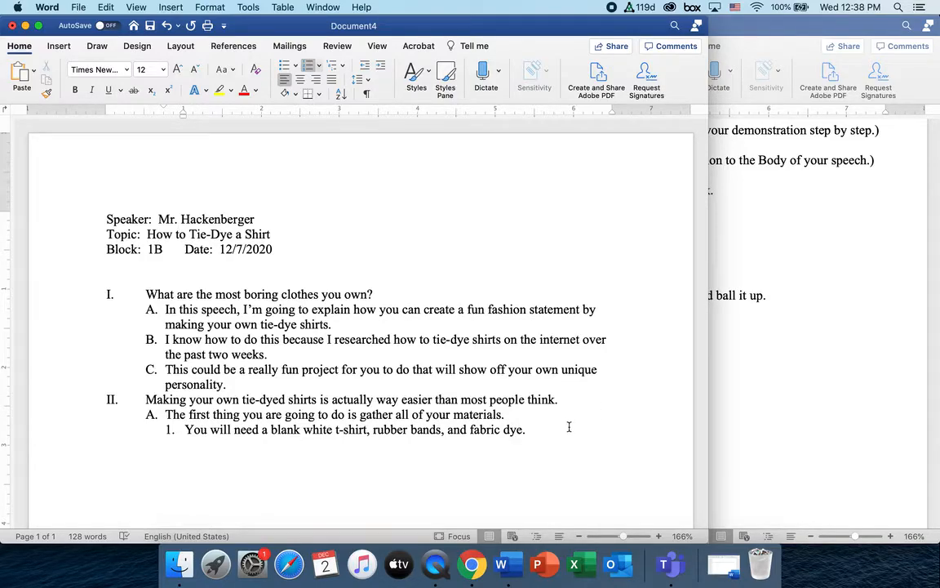
key(Return)
key(Tab)
drag(262, 119, 204, 120)
Enter Rit dye sub-items a–c (most popular, variety of colors, sold at Wallmart), then start a B. line
text(Rit dye is the most )
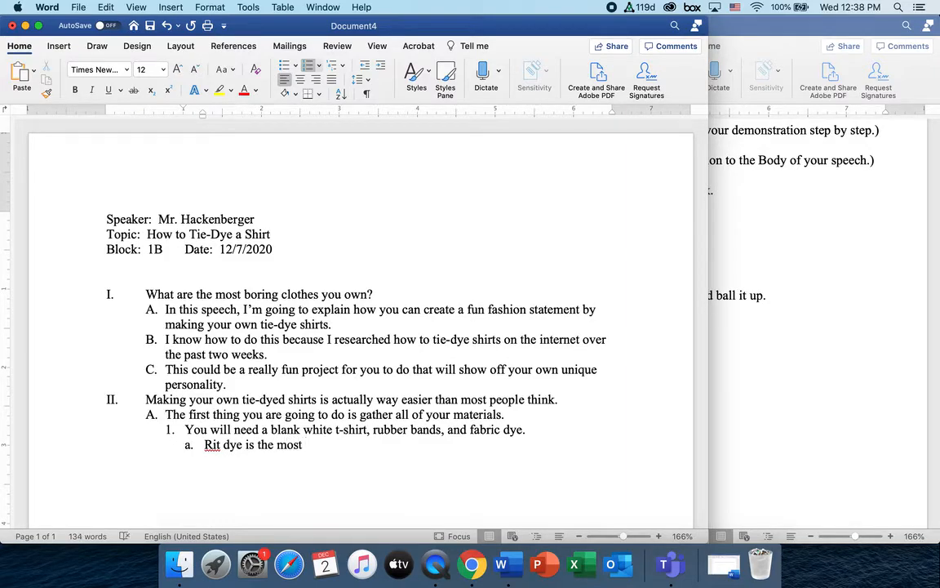
text(popular and widely available)
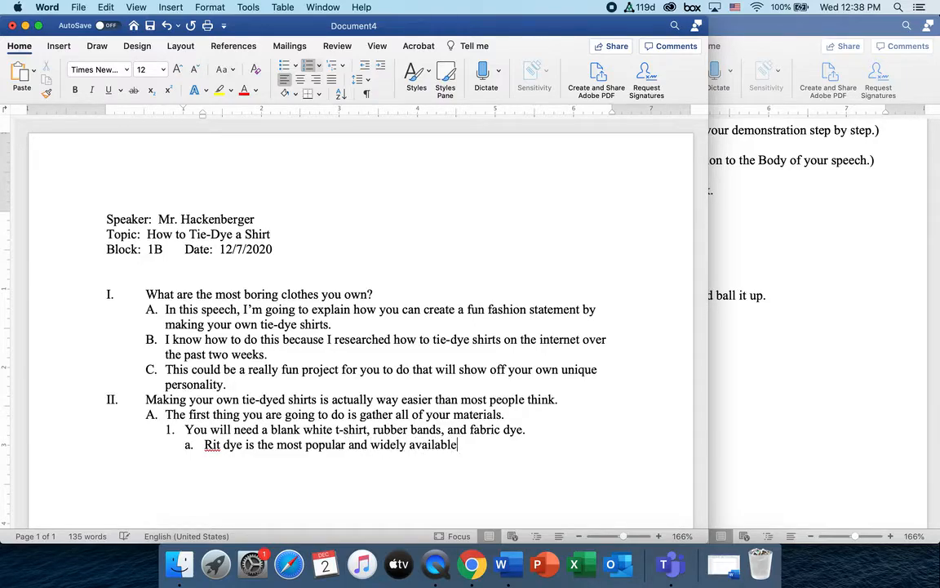
text( dye.)
key(Return)
text(Rit dye comes in )
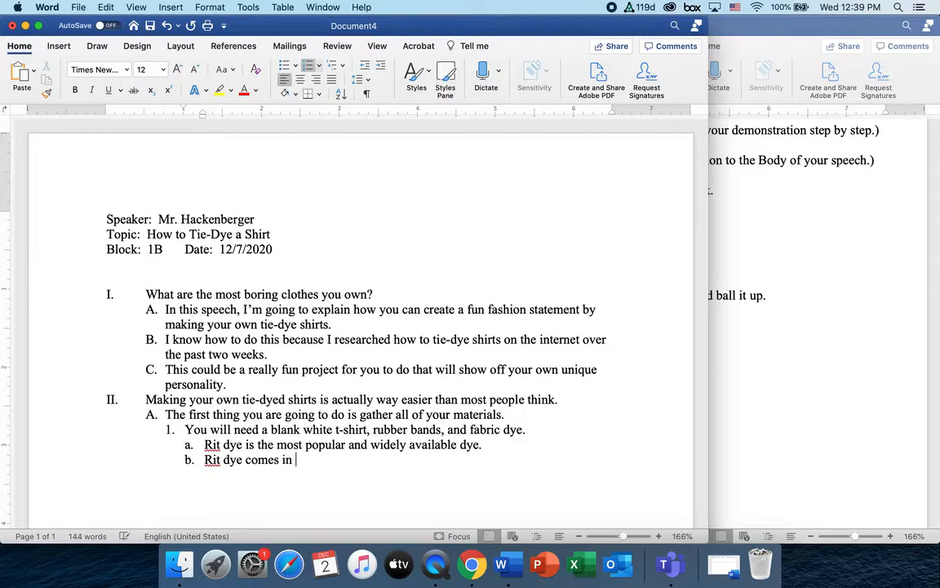
text(a variety of colors)
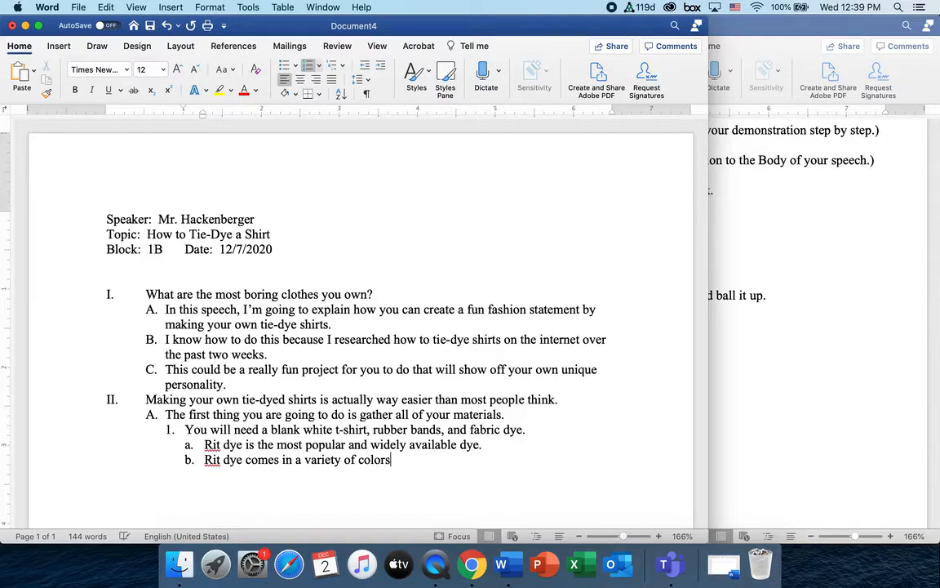
text(.)
key(Return)
text(You can get Rid)
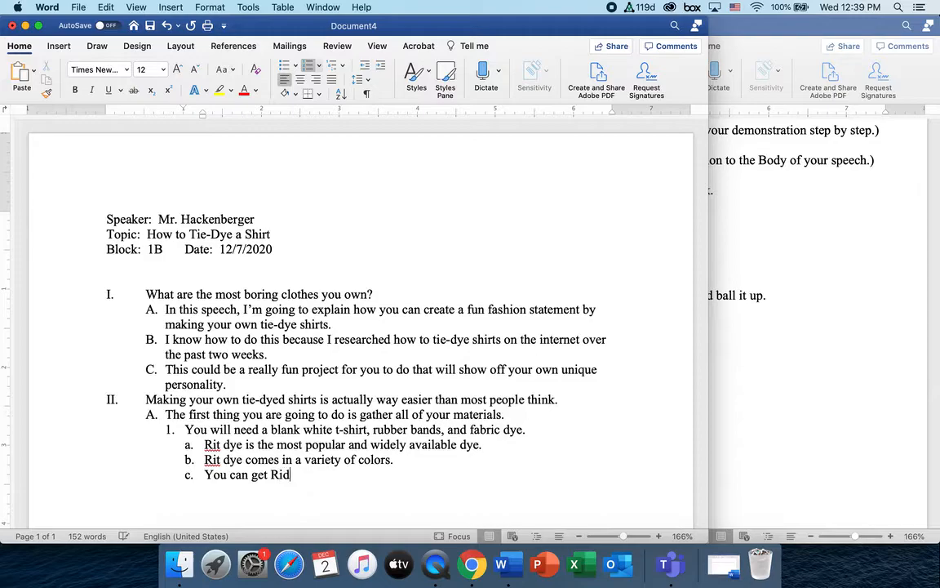
key(BackSpace)
text(t d)
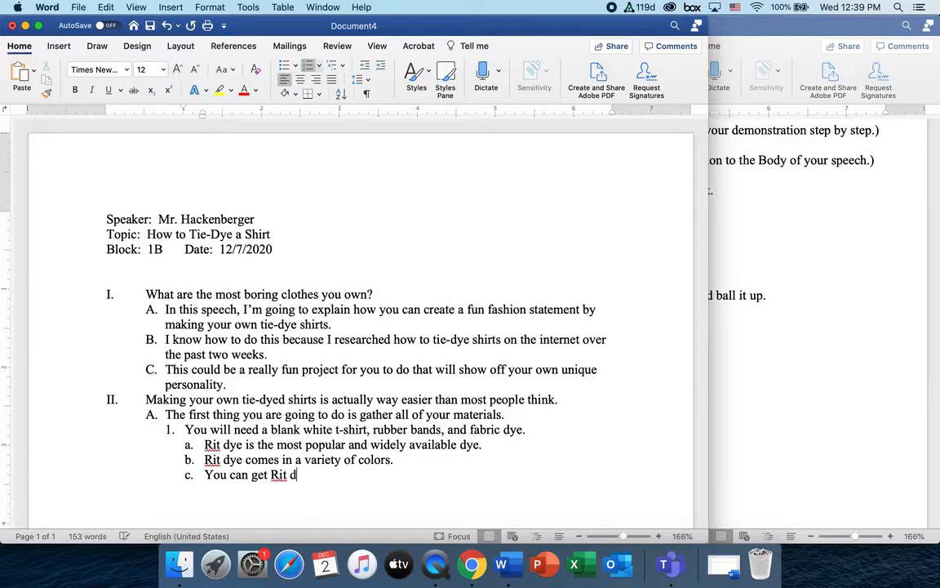
text(ye at Wall)
text(mart.)
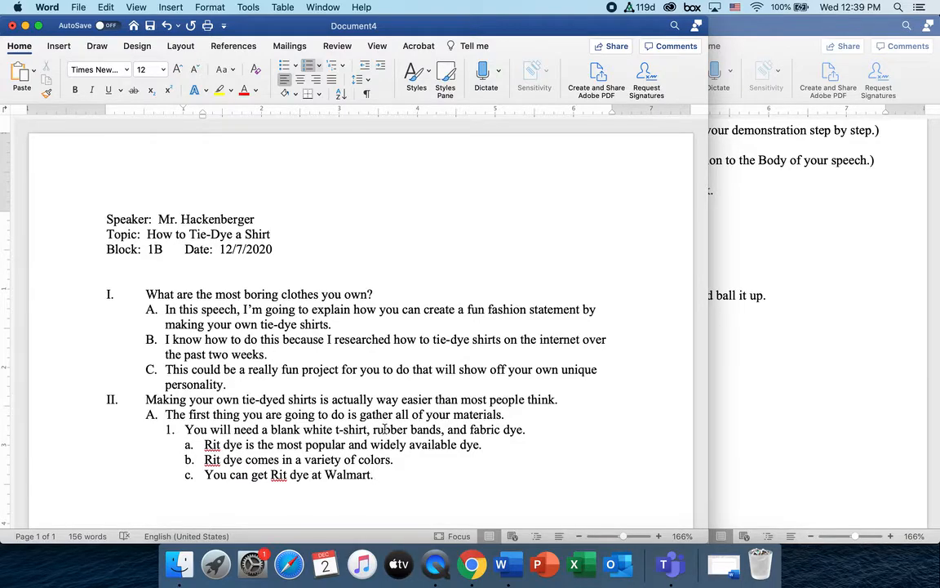
key(Return)
key(BackSpace)
key(BackSpace)
key(BackSpace)
text(B)
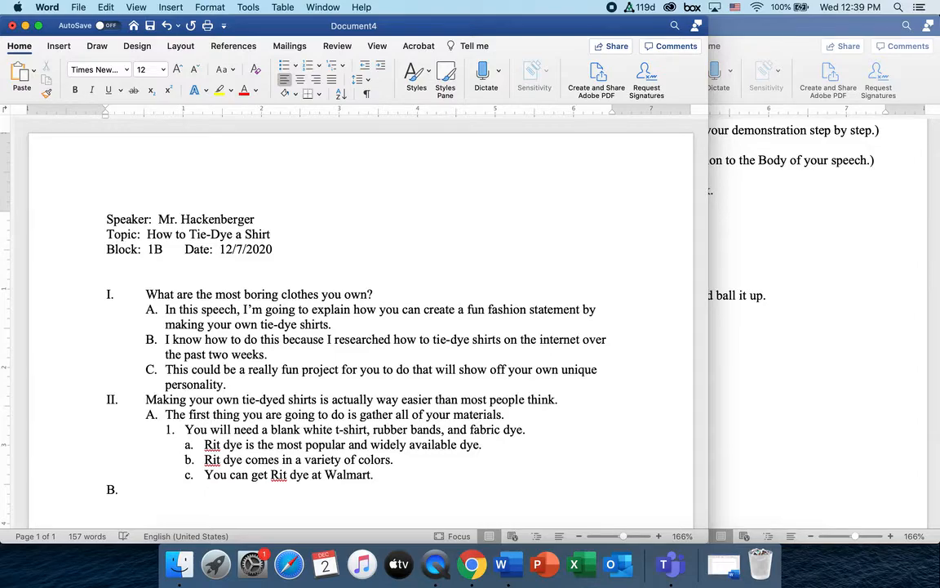
text(.)
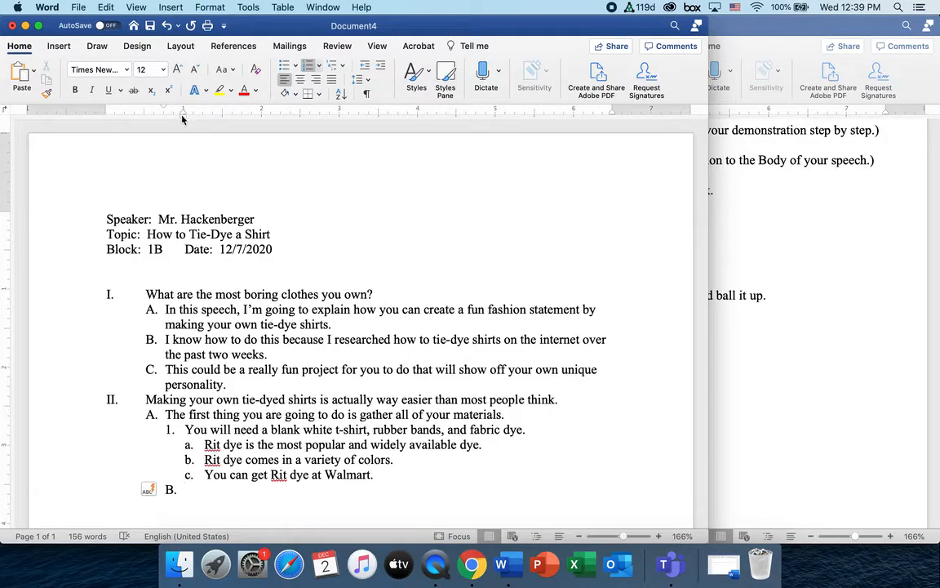
Align the B. line with point A and paste the packet's Step 2 ball-up-the-shirt sentence after it
drag(183, 120, 163, 118)
click(744, 344)
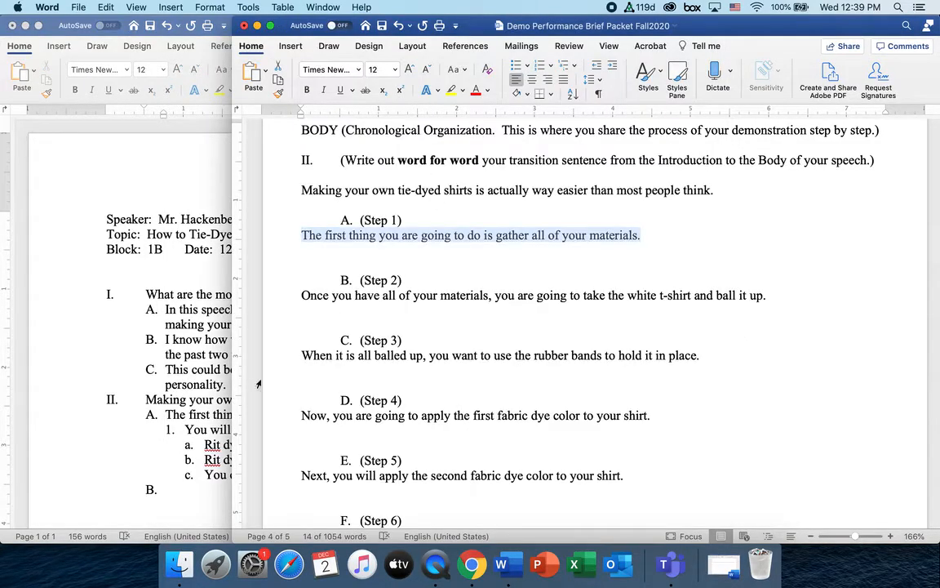
drag(301, 297, 768, 292)
key(super+c)
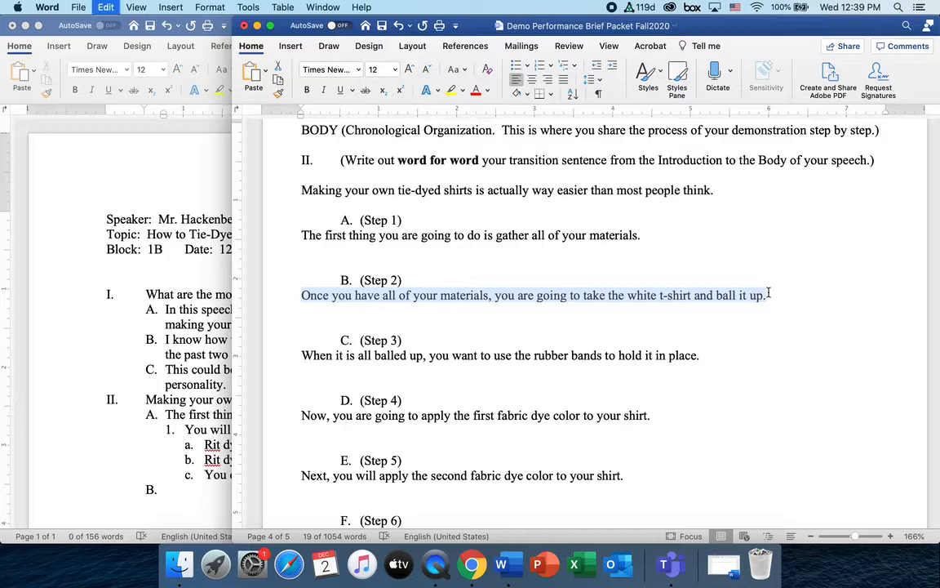
click(172, 489)
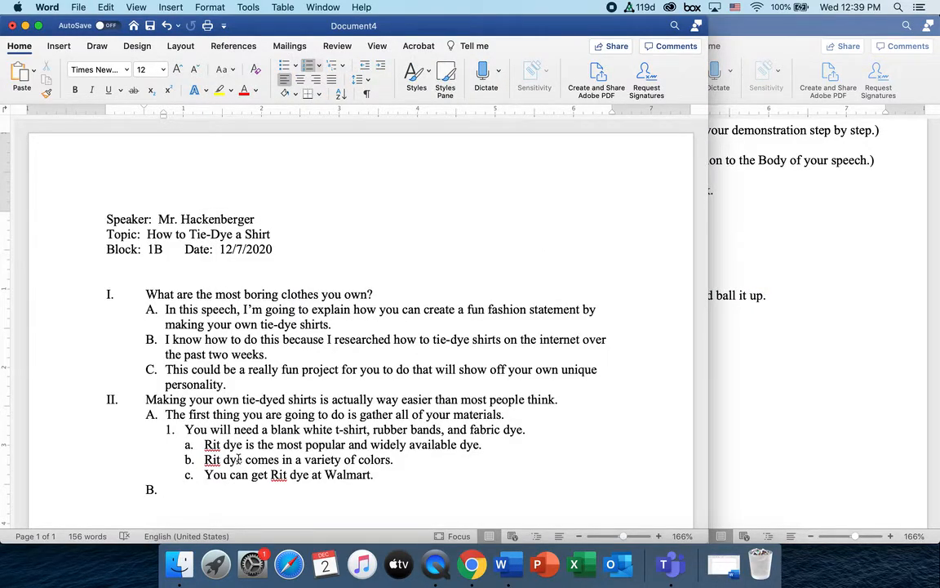
key(super+v)
Start an empty numbered sub-item 1. beneath point B
scroll(305, 406, down, 1)
scroll(305, 405, down, 1)
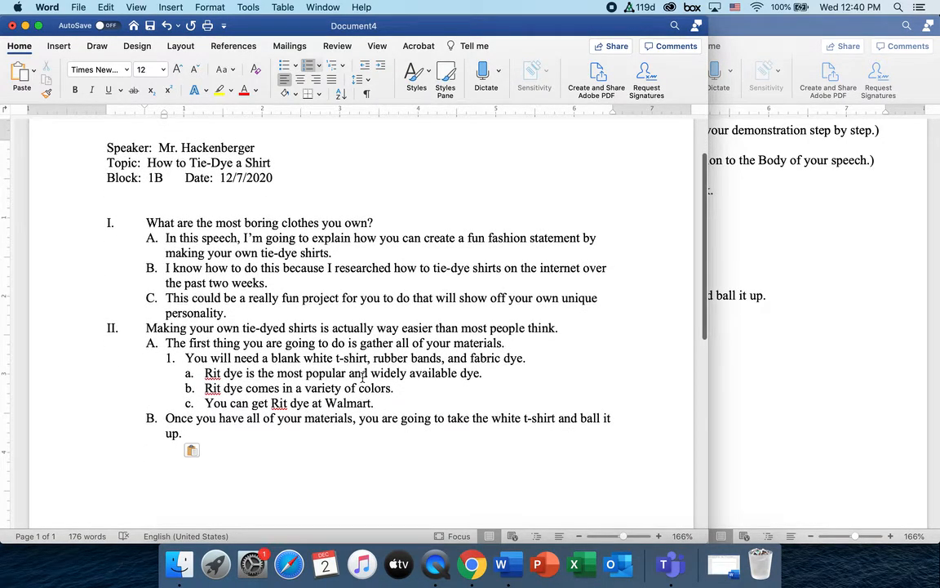
key(Return)
key(Tab)
key(Tab)
click(208, 448)
key(BackSpace)
text(1.)
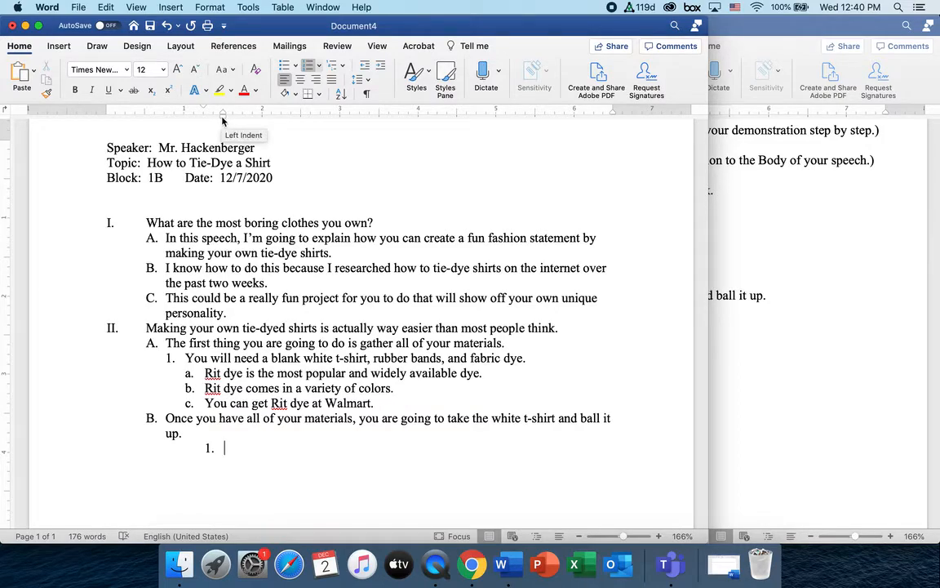
Shift sub-item 1.'s left indent so it lines up with point B's text, like the sub-item under A
mouse_move(223, 120)
mouse_down()
mouse_move(184, 120)
mouse_move(217, 127)
mouse_move(216, 112)
mouse_move(208, 115)
mouse_move(268, 114)
mouse_move(185, 116)
mouse_move(219, 116)
mouse_move(184, 117)
mouse_move(181, 131)
mouse_move(191, 129)
mouse_move(182, 127)
mouse_up()
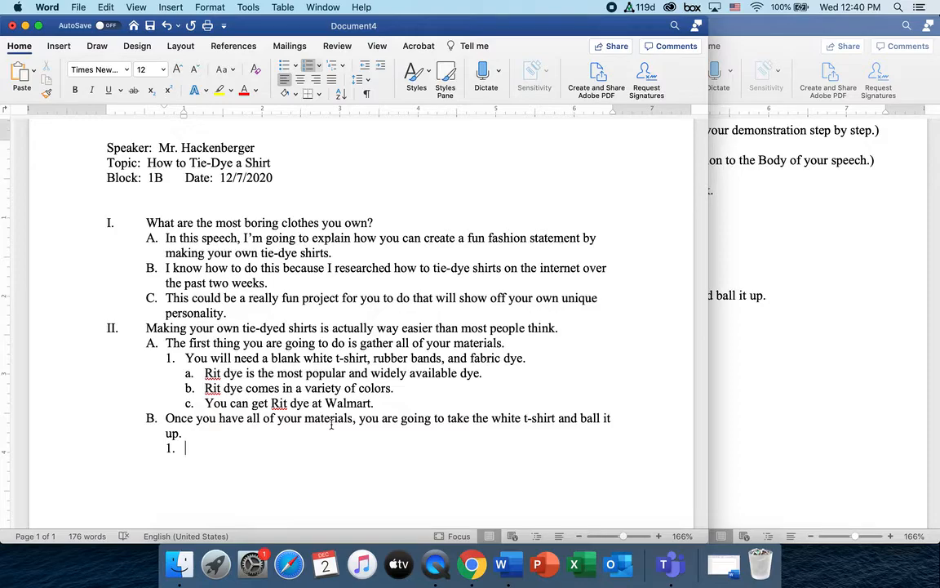
In Save As, create a new folder named Speech on the Desktop
click(79, 8)
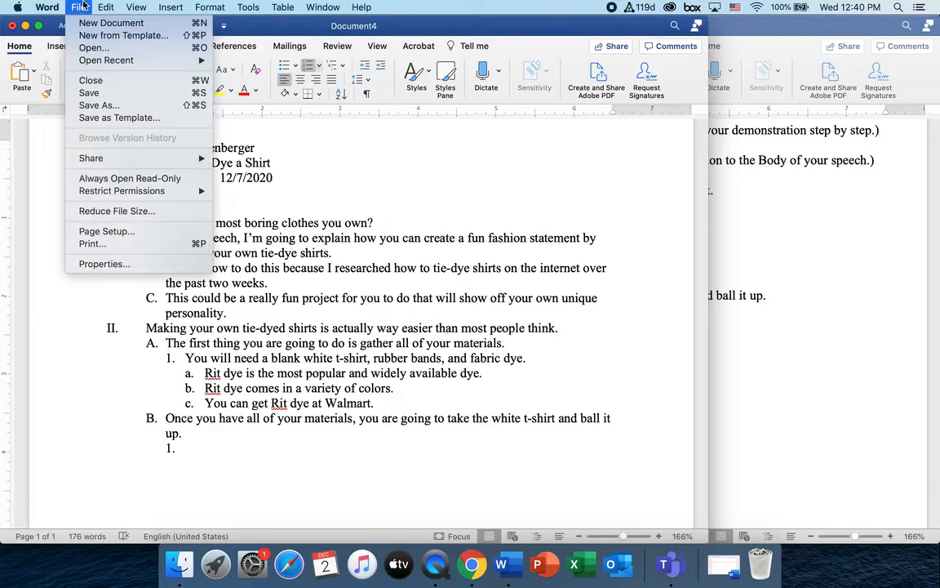
click(109, 105)
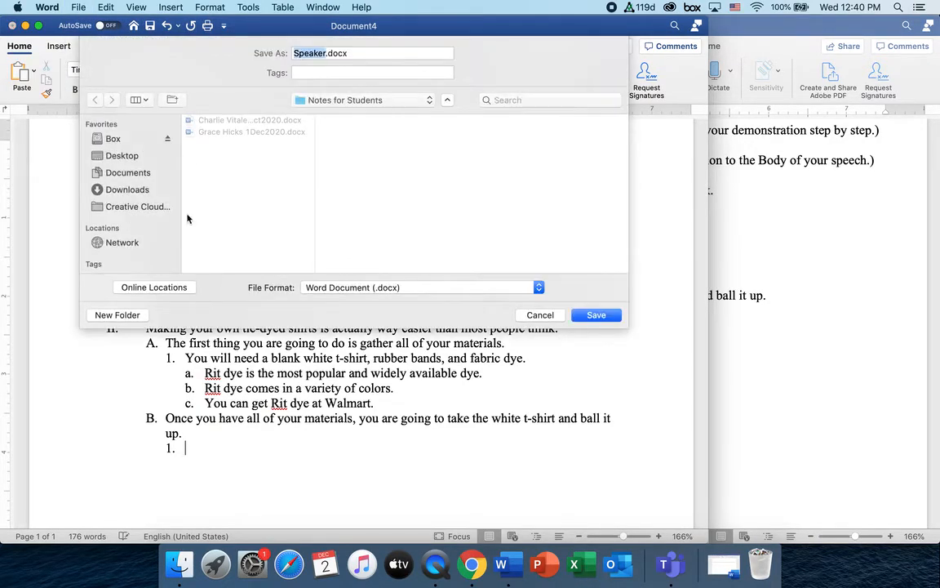
click(118, 154)
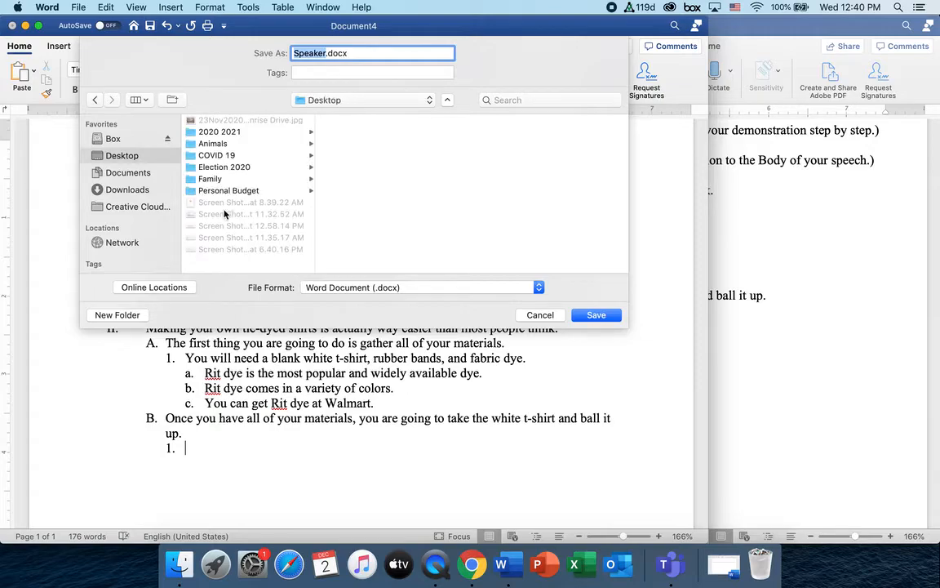
click(136, 317)
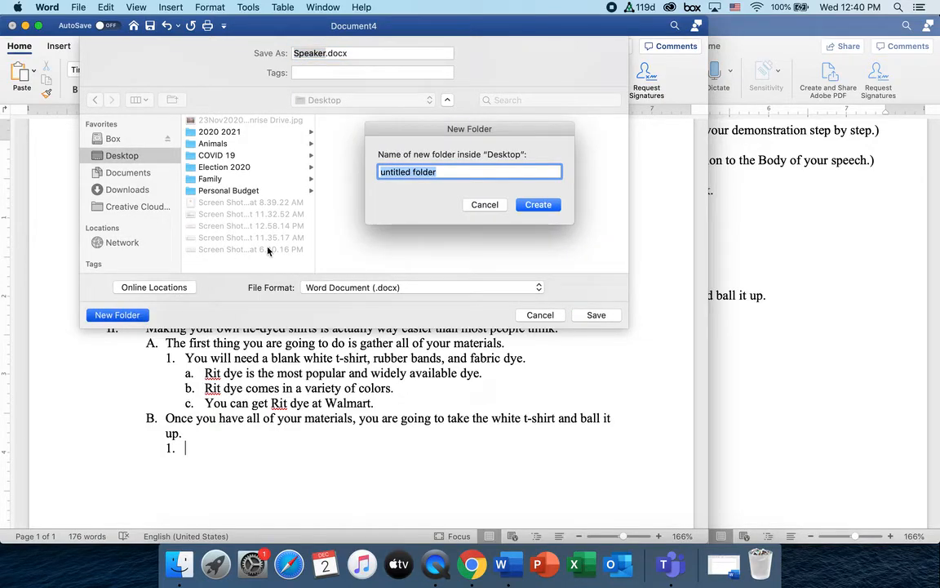
text(Speech)
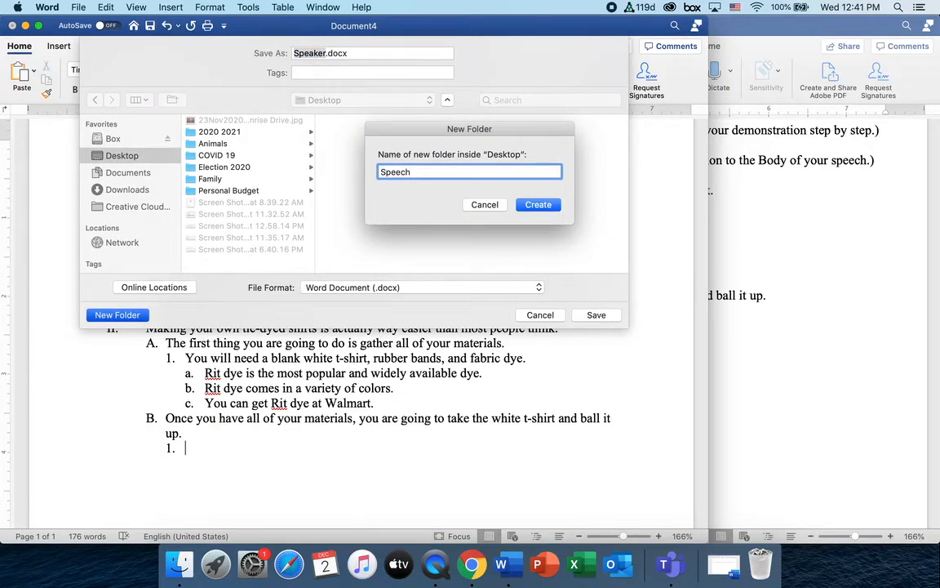
key(Return)
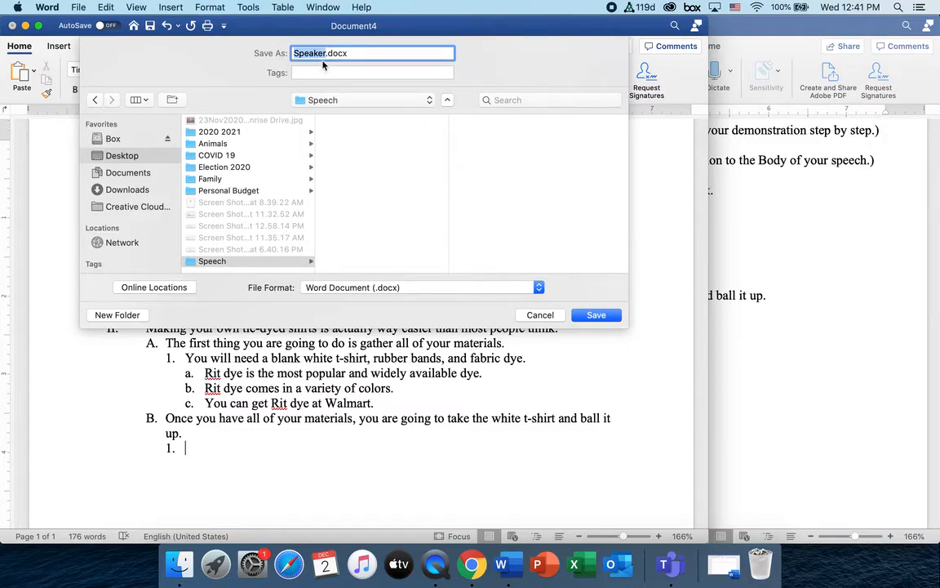
Save the outline into it as 'Demo Speech Full Sentence Outline'
text(De3m)
key(BackSpace)
key(BackSpace)
text(mo Speech Full Sentence Outline)
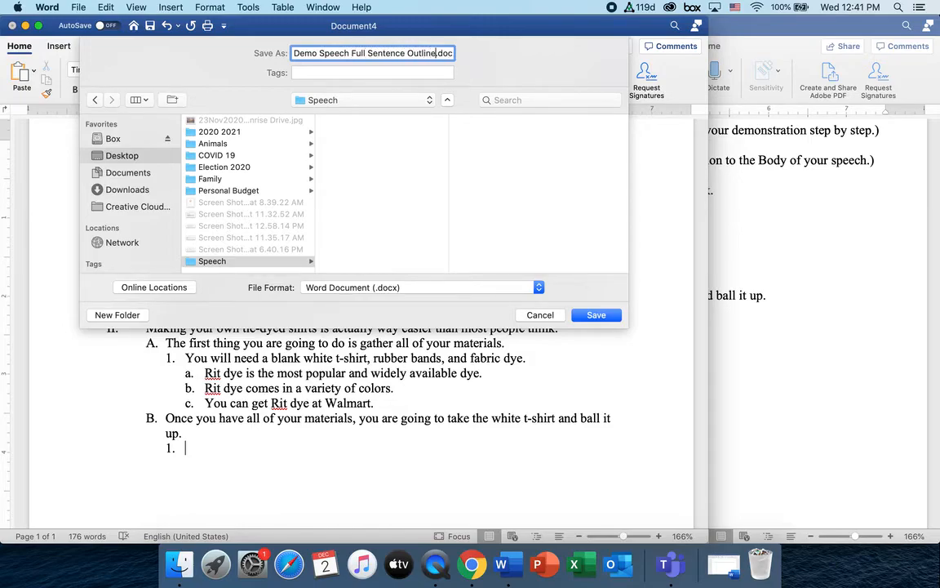
click(597, 315)
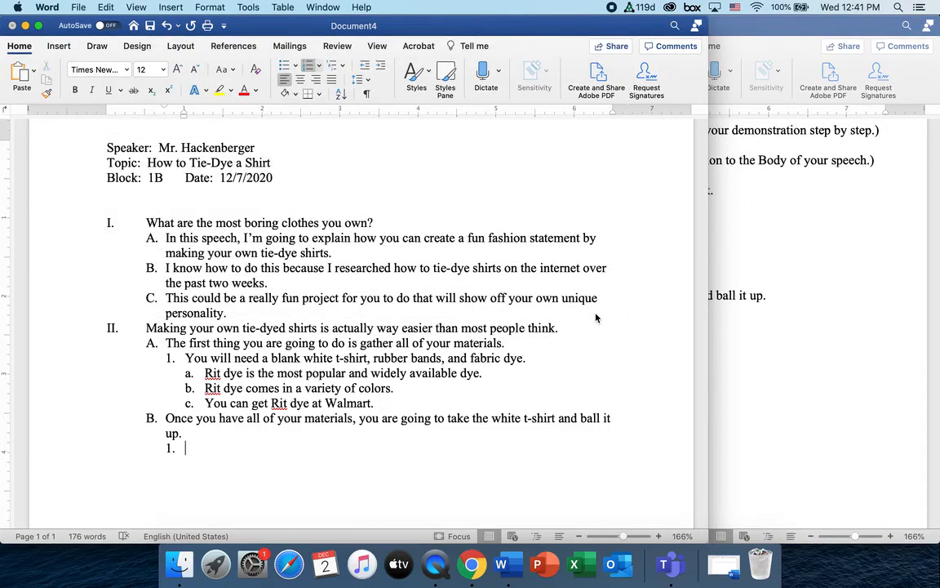